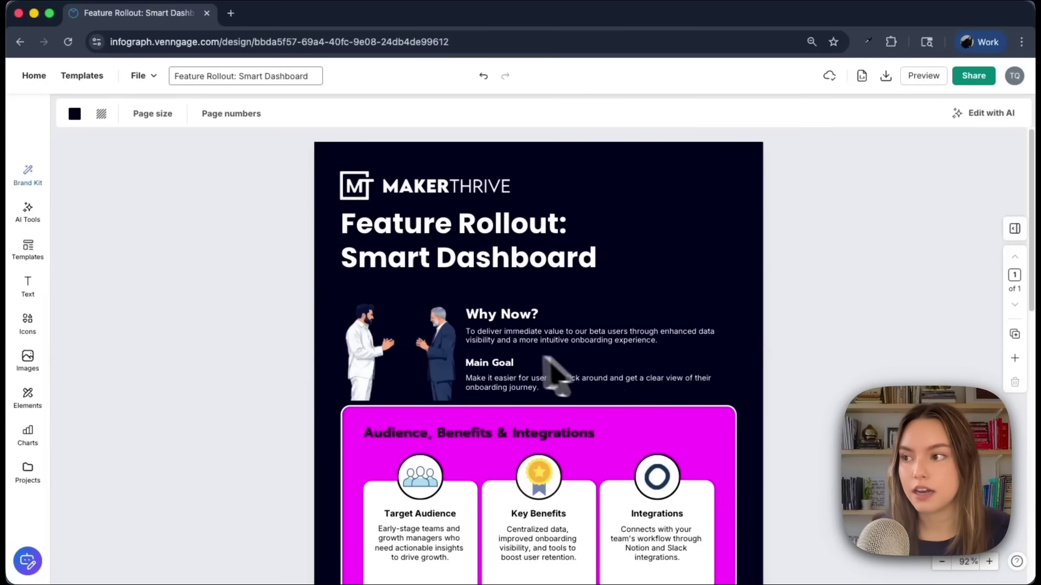
Run Design feedback from AI Tools to get readability and font-size suggestions for the infographic.
left_click(22, 216)
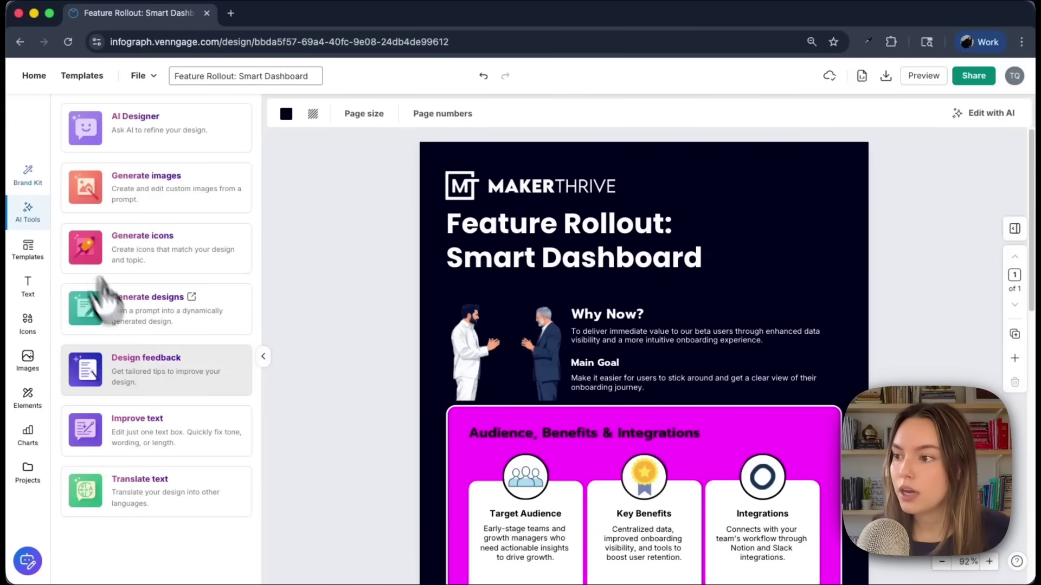
left_click(153, 381)
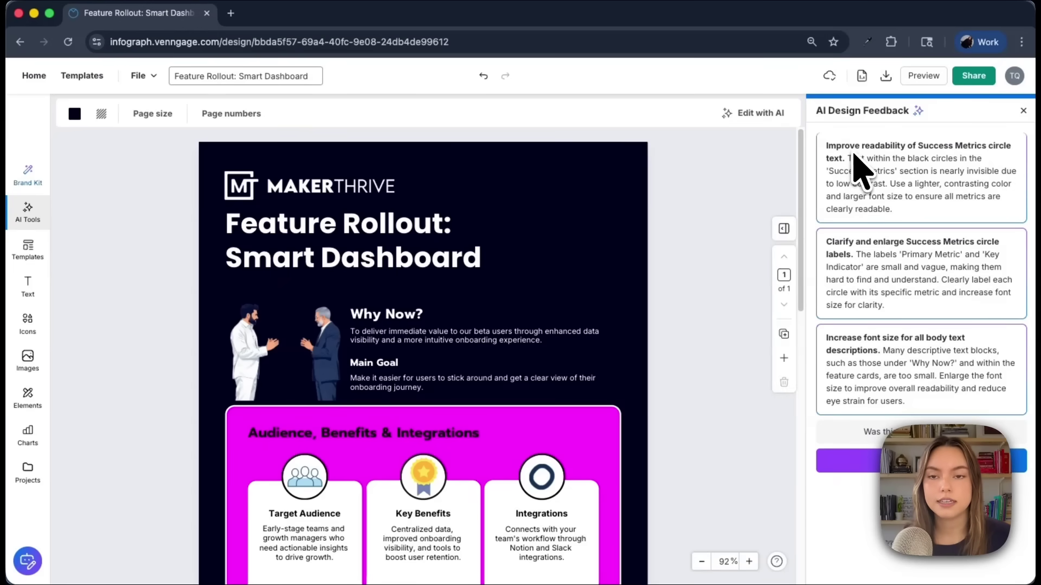
In Success Metrics, nudge the 20% active-users goal text slightly upward.
scroll(632, 318, "down", 10)
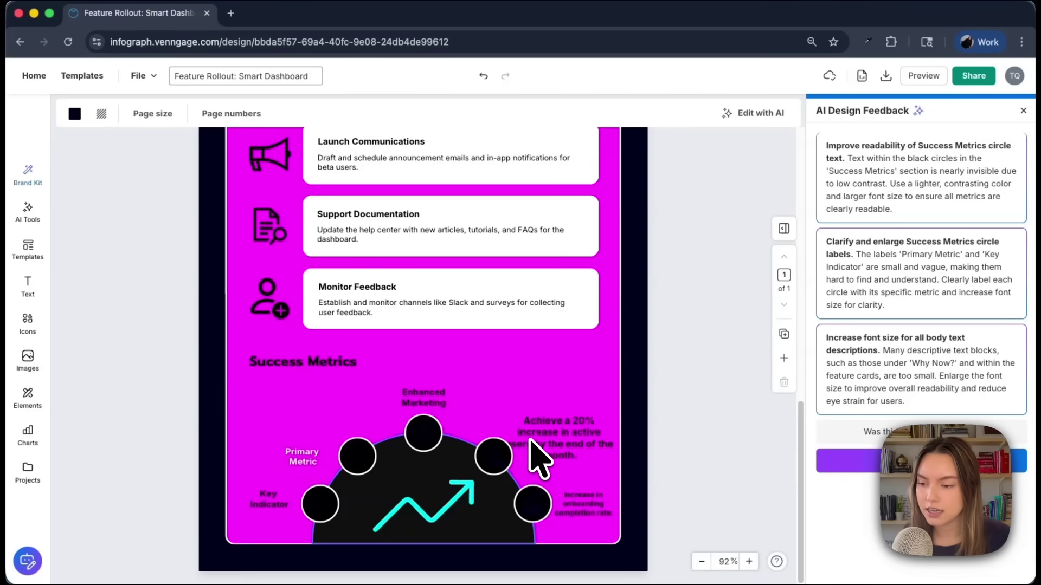
left_click(570, 435)
left_click_drag(570, 437, 571, 433)
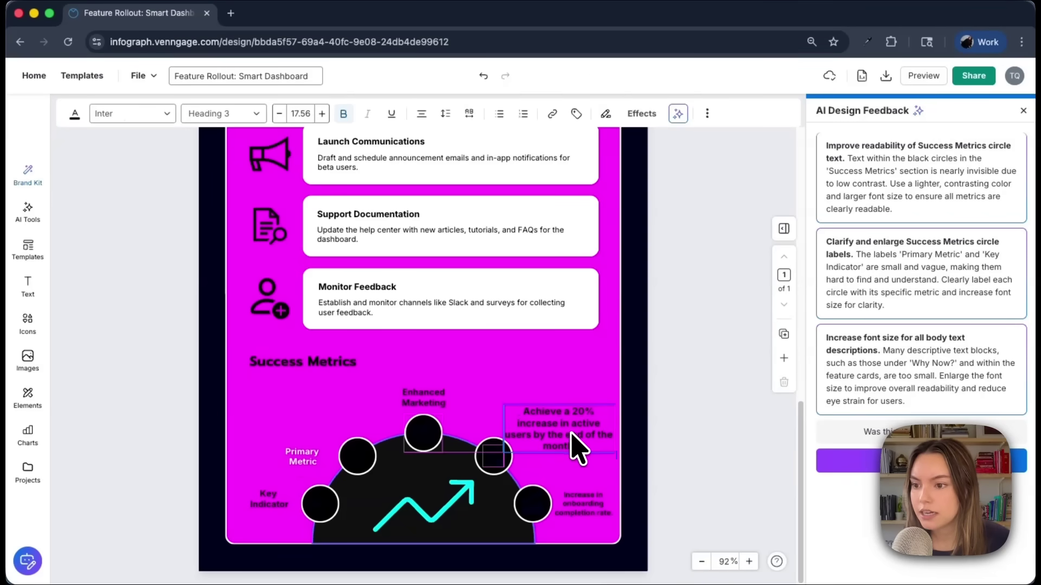
Set the Primary Metric label colour to black #000000 and enlarge the goal text to 19.49.
left_click(302, 457)
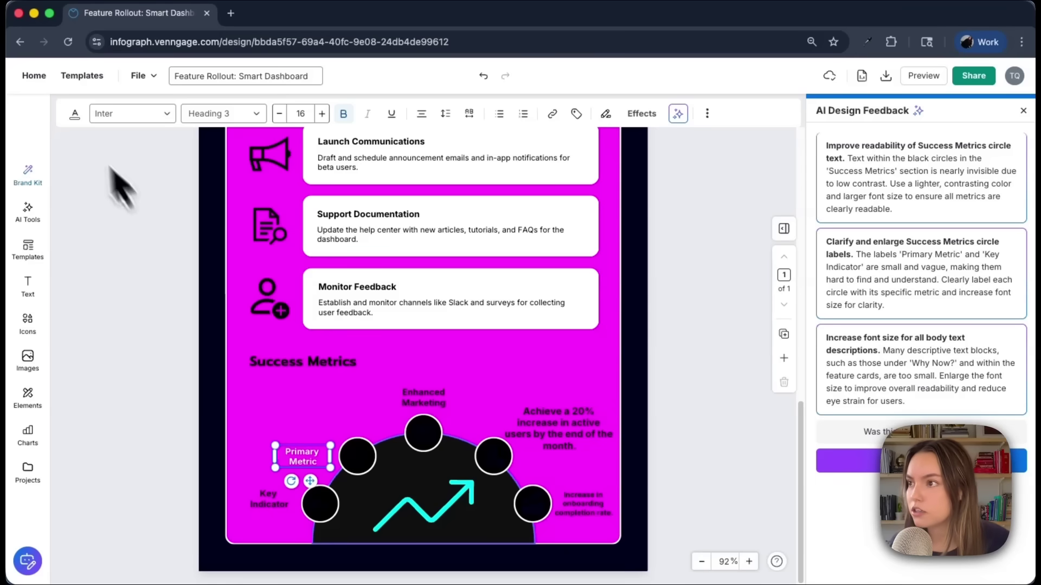
left_click(73, 115)
left_click(129, 383)
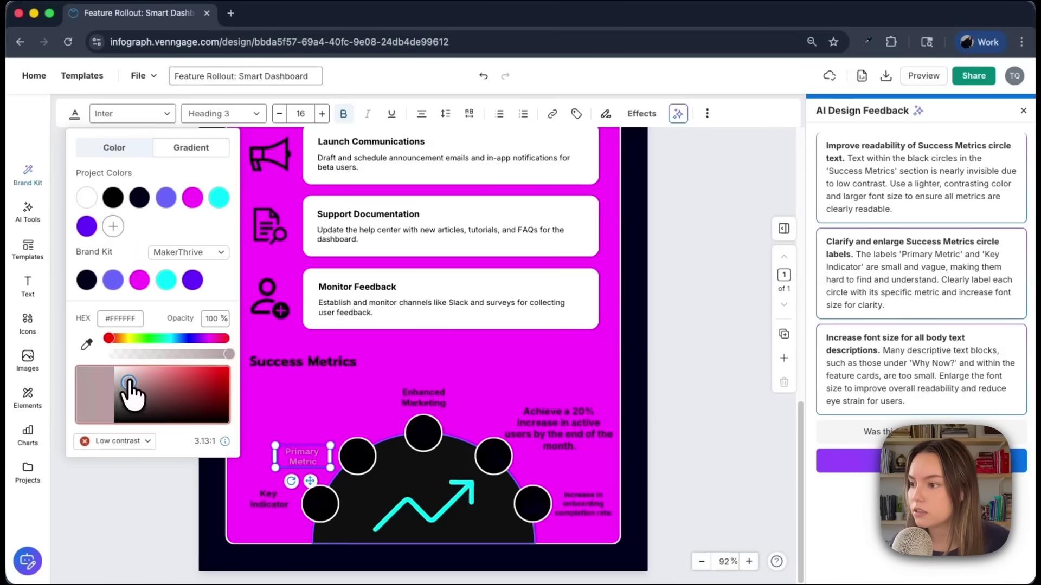
left_click_drag(128, 382, 92, 544)
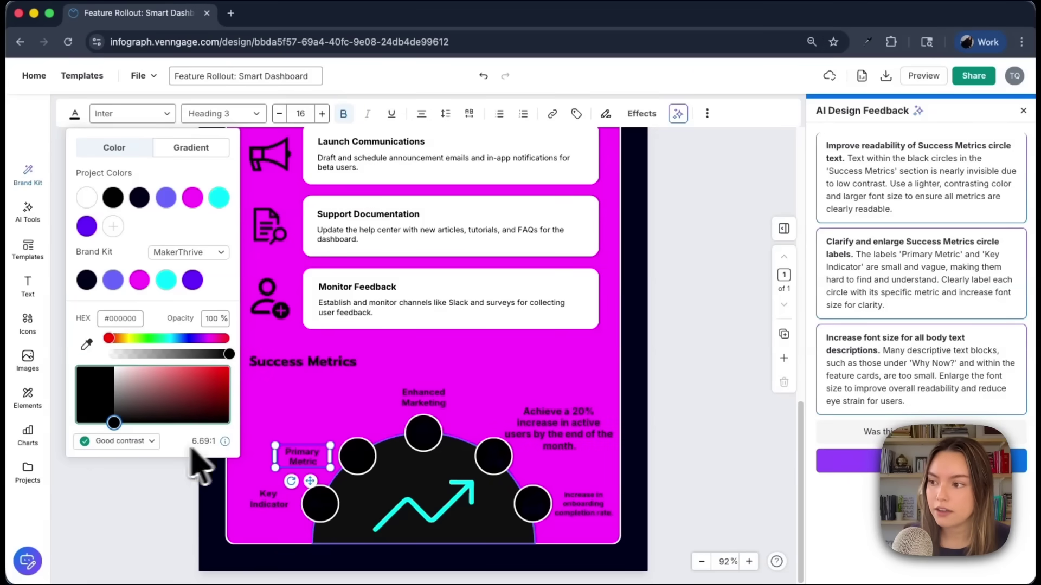
left_click(160, 509)
left_click(507, 407)
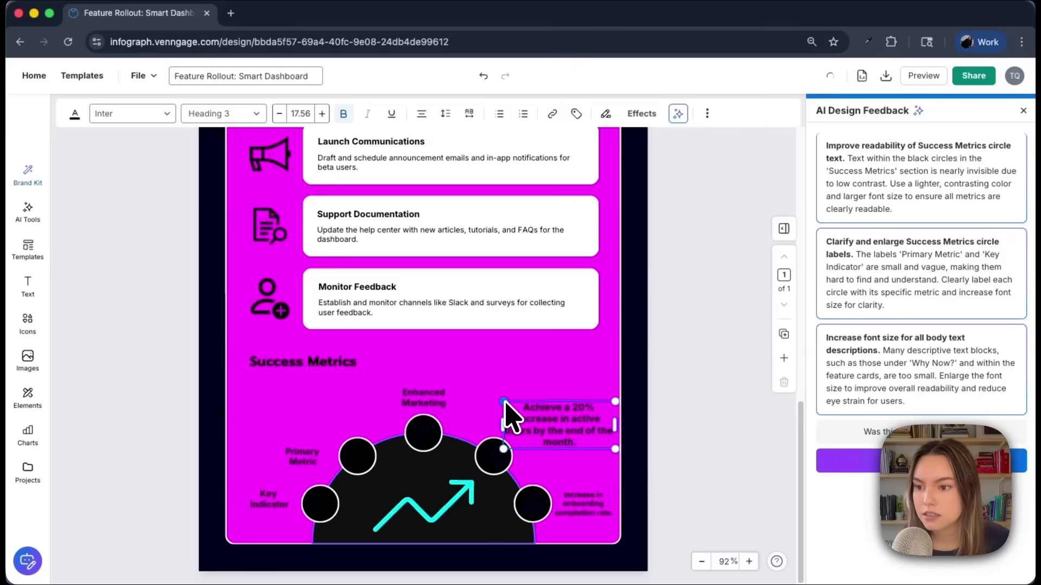
left_click_drag(504, 402, 497, 394)
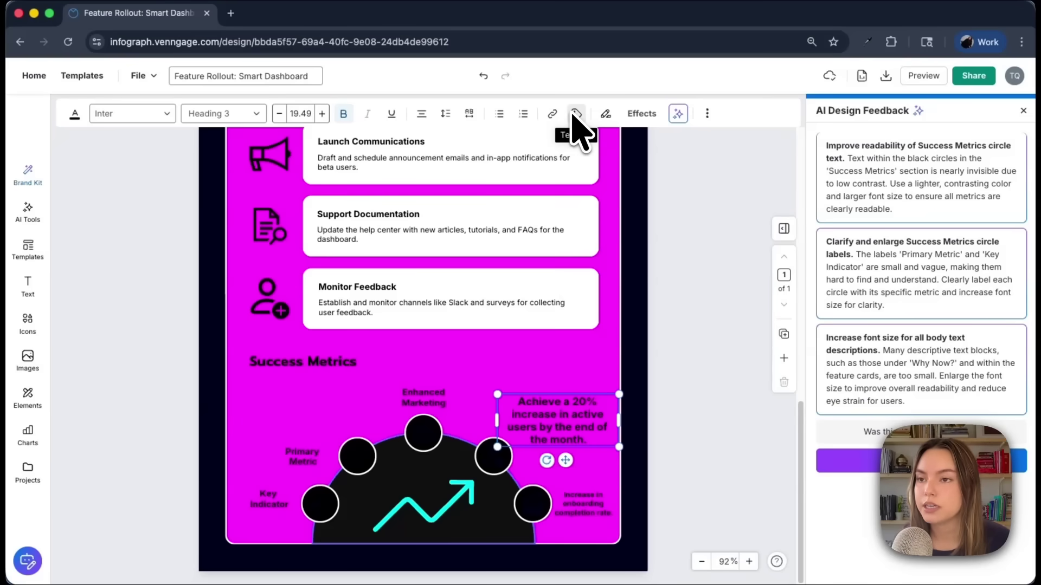
Give the 20% goal text a white Brush highlight with spread raised to 63.
left_click(601, 114)
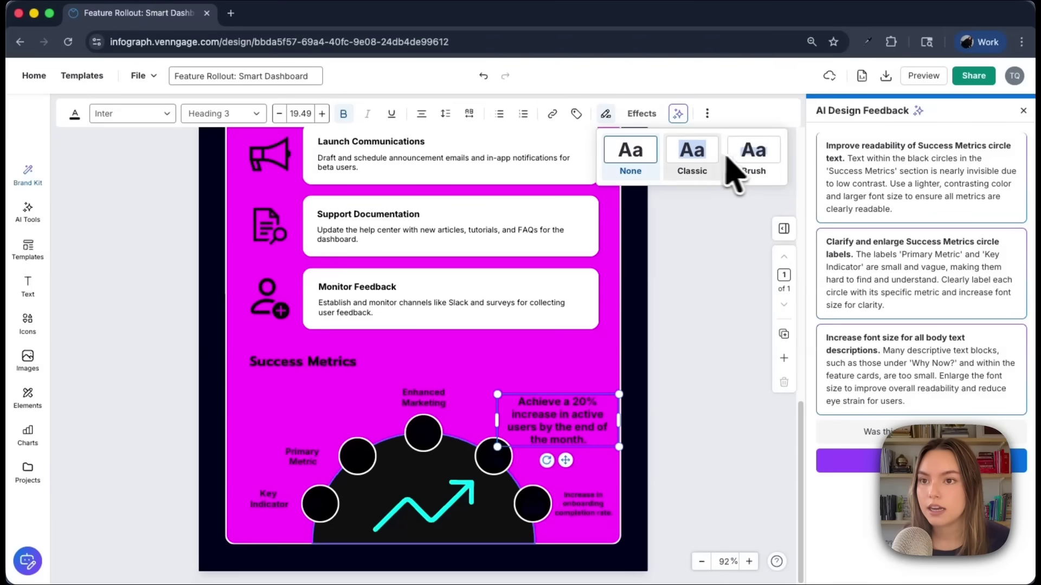
left_click(759, 155)
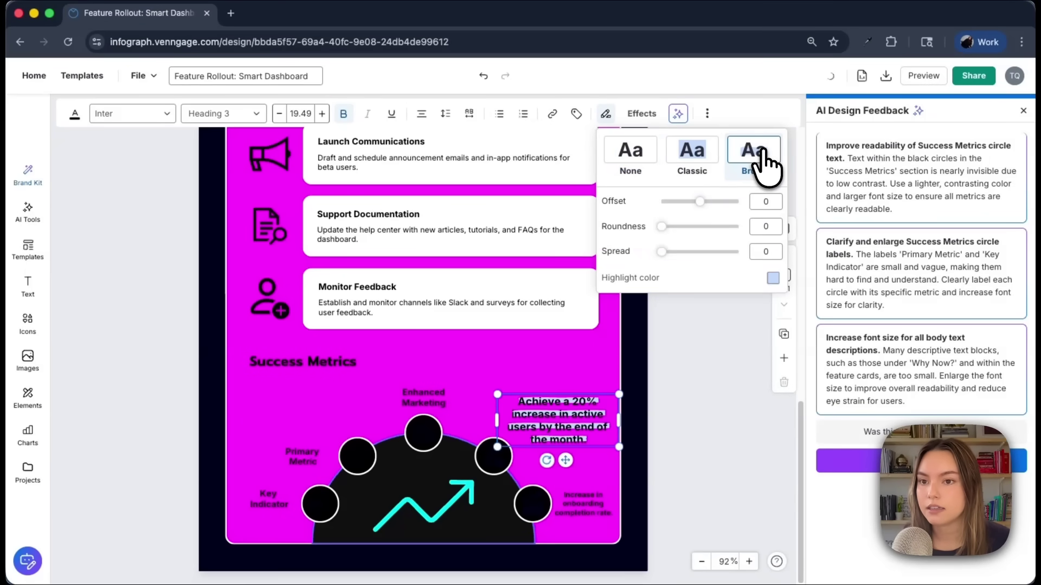
left_click(773, 278)
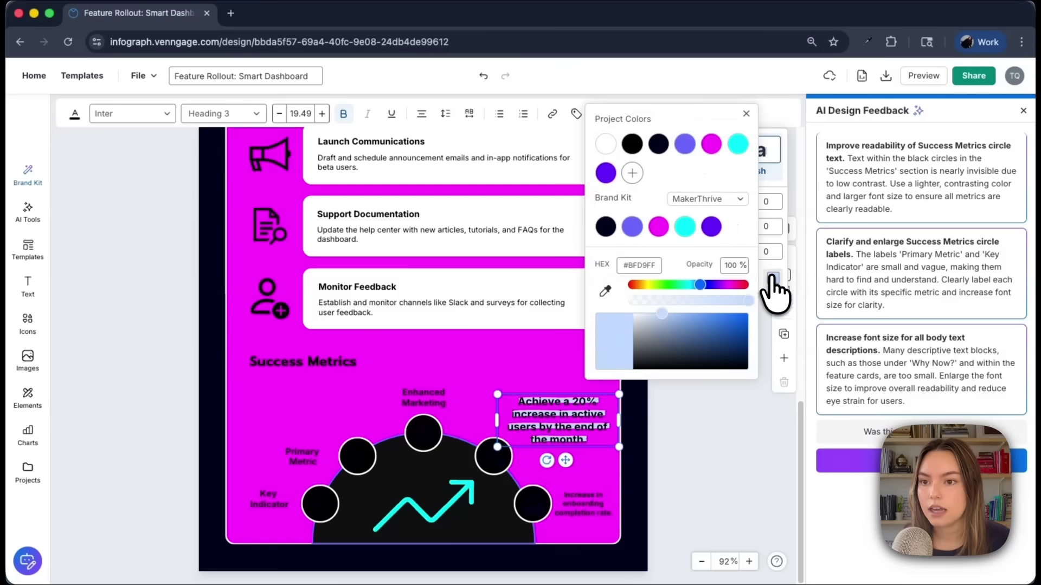
left_click(603, 146)
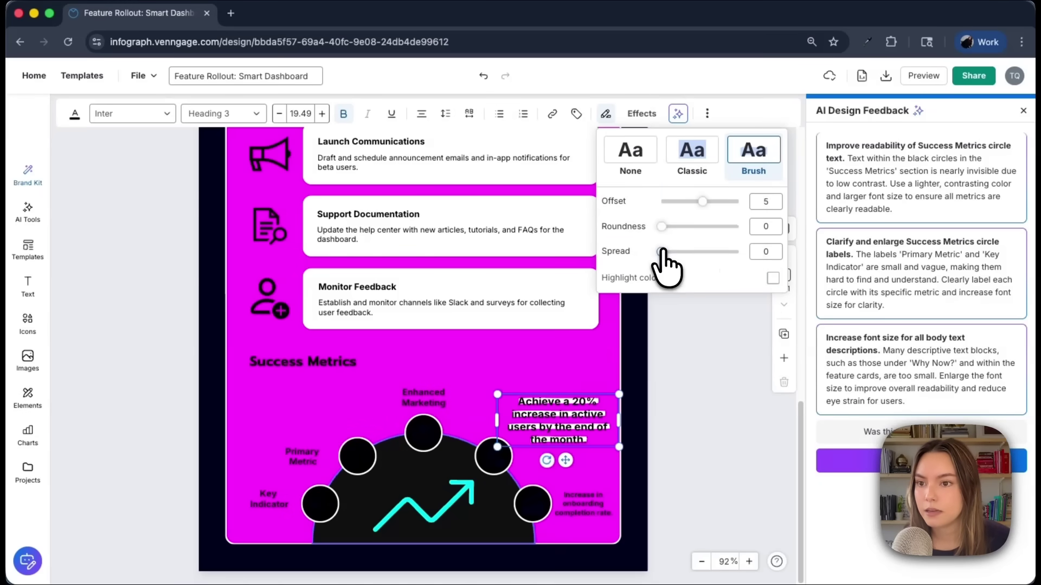
left_click_drag(668, 252, 700, 250)
Enlarge the highlighted goal text further, to font size 21.89.
left_click(681, 411)
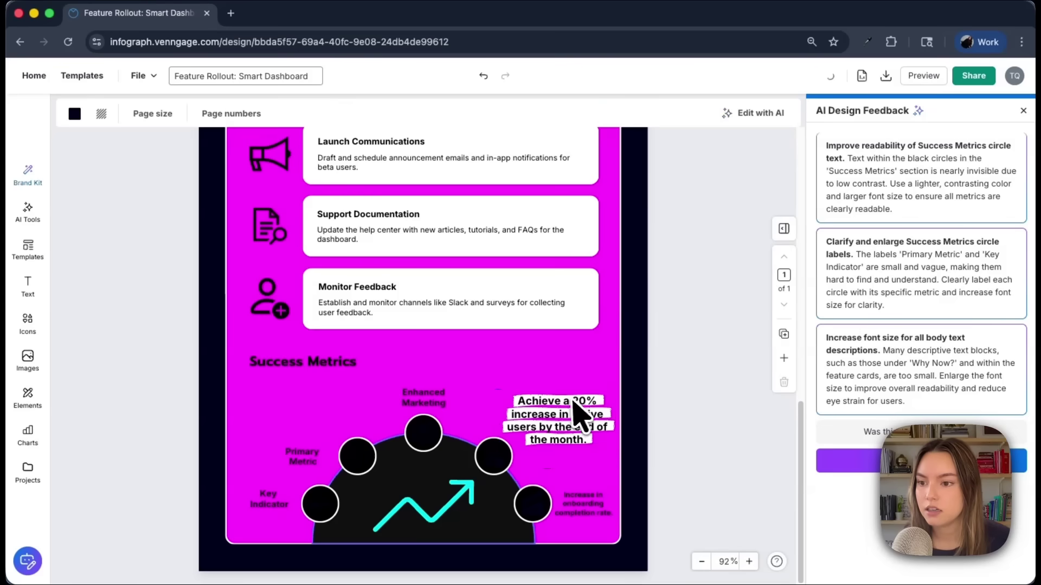
left_click(521, 407)
left_click_drag(499, 395, 483, 386)
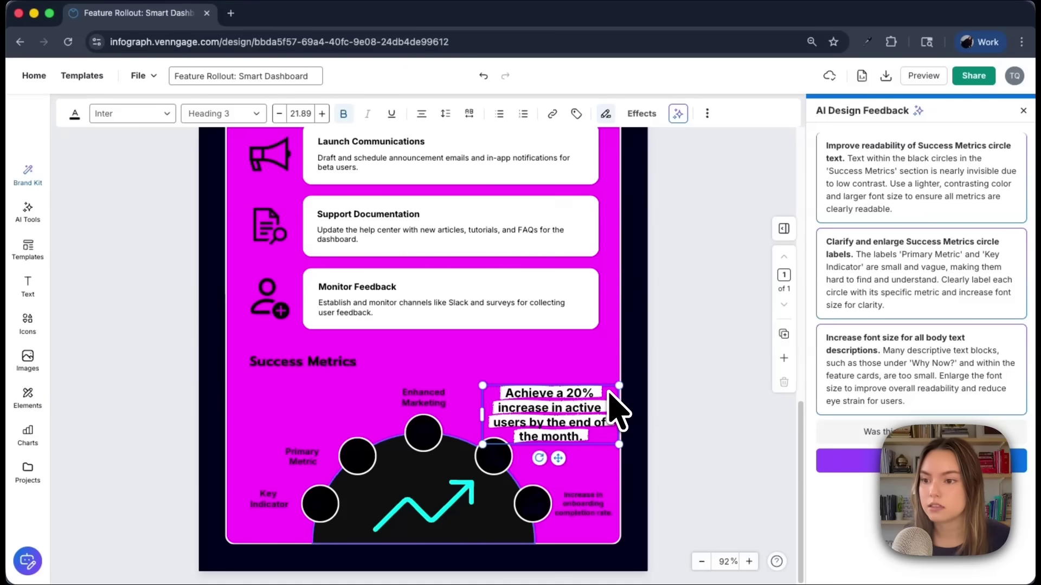
left_click(303, 456)
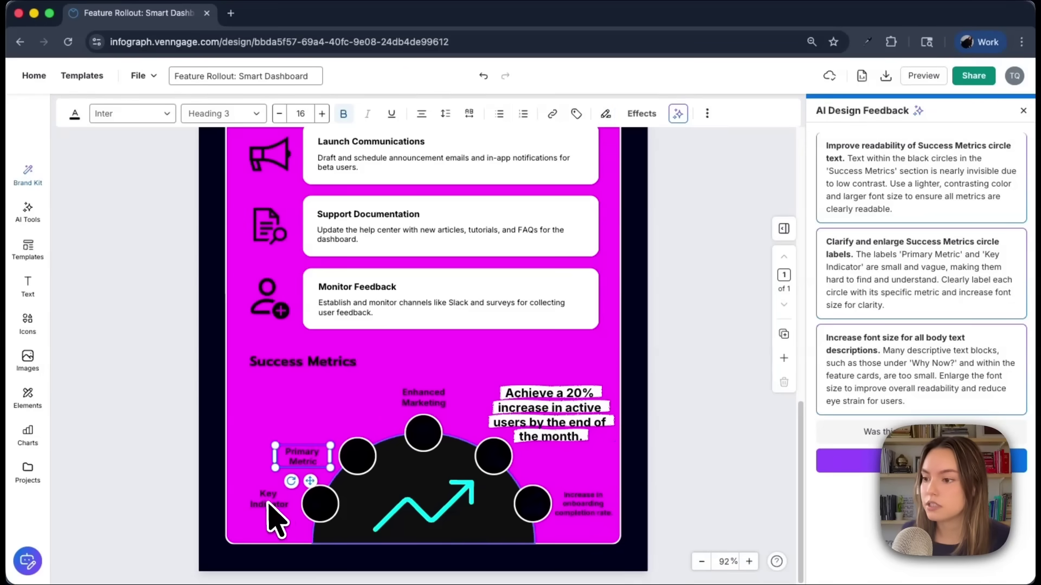
left_click(268, 505, "shift")
left_click(430, 400, "shift")
left_click(591, 512, "shift")
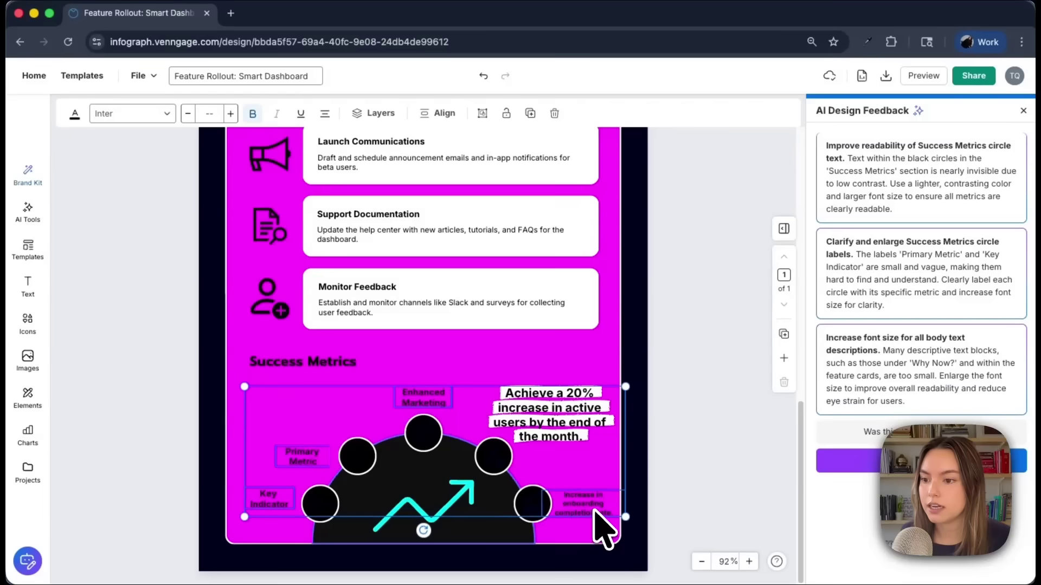
left_click(232, 114)
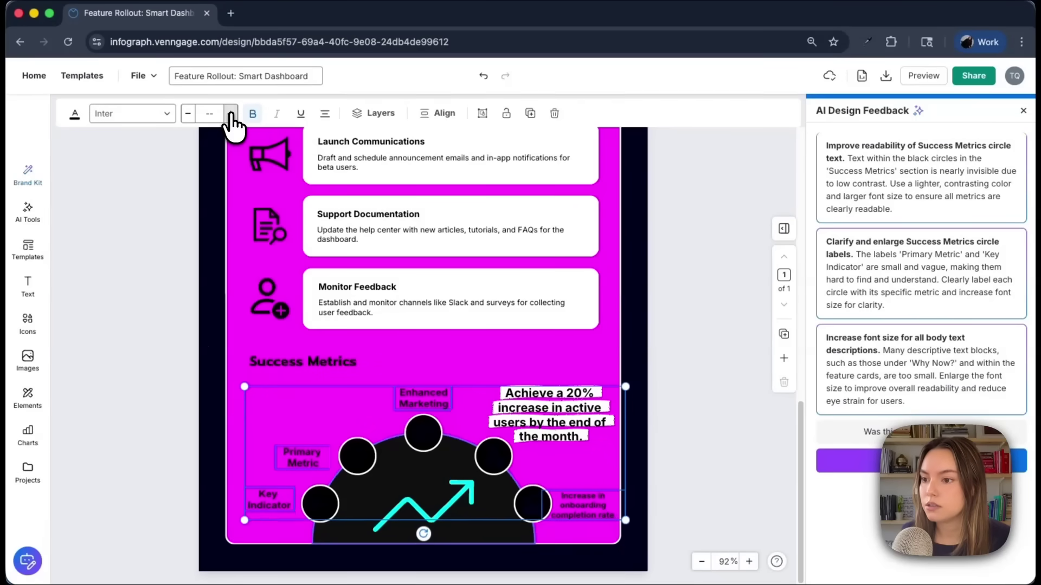
left_click(232, 114)
left_click(187, 377)
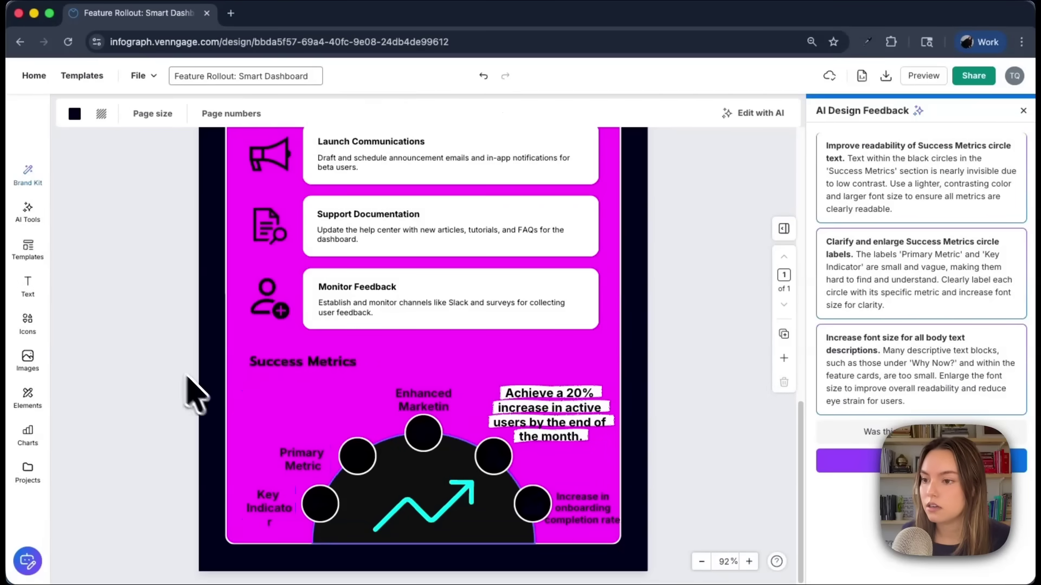
left_click(260, 509)
left_click_drag(245, 501, 233, 502)
left_click(424, 400)
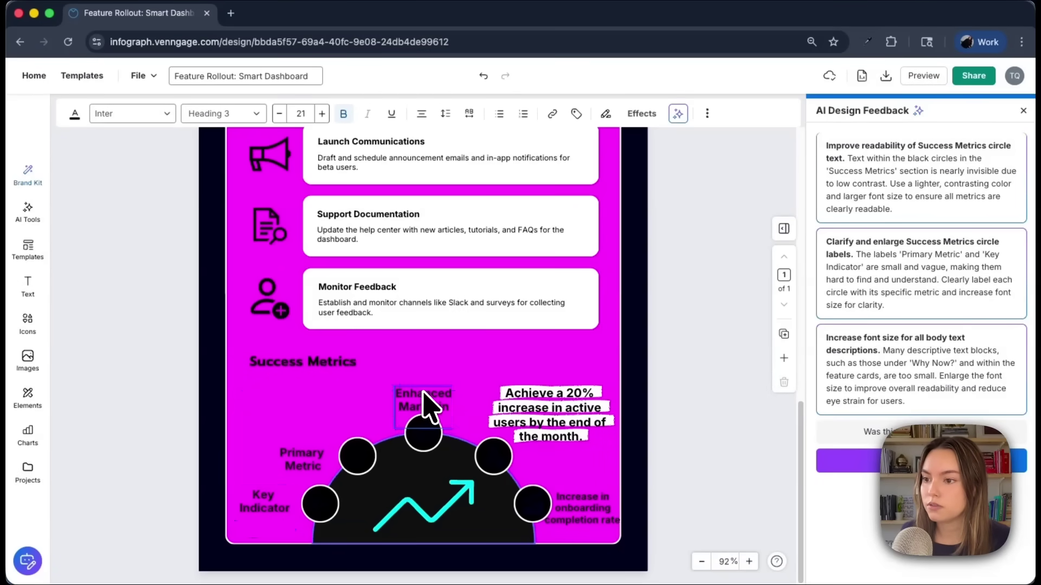
left_click_drag(453, 405, 460, 406)
left_click(384, 418)
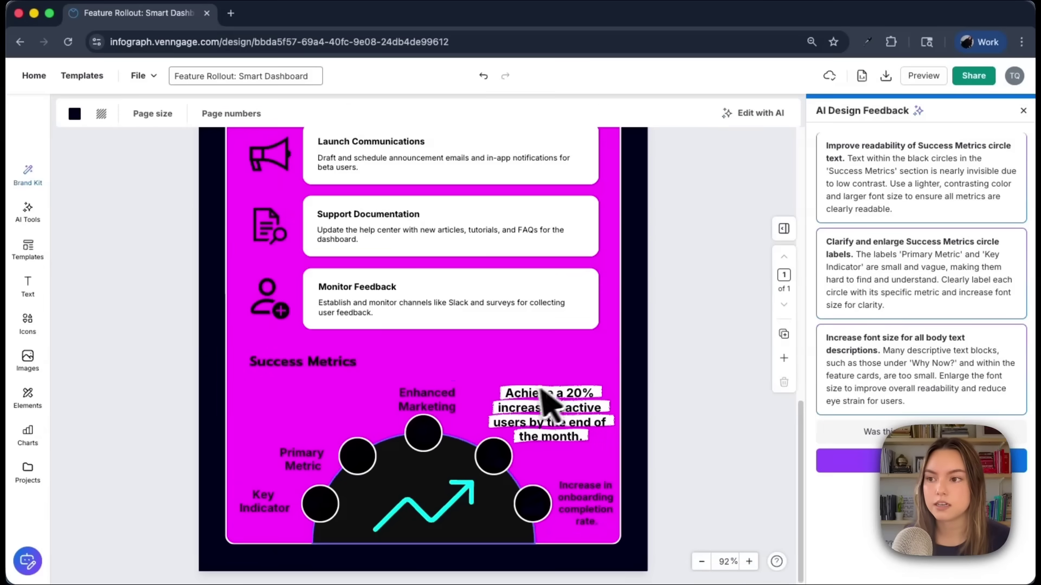
scroll(529, 412, "up", 3)
scroll(525, 386, "up", 2)
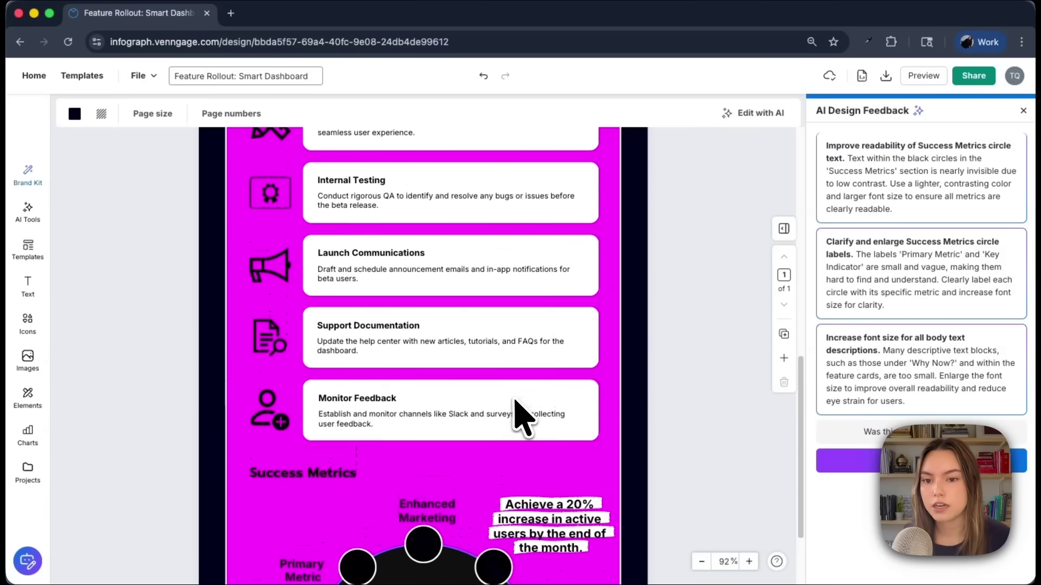
scroll(517, 417, "up", 10)
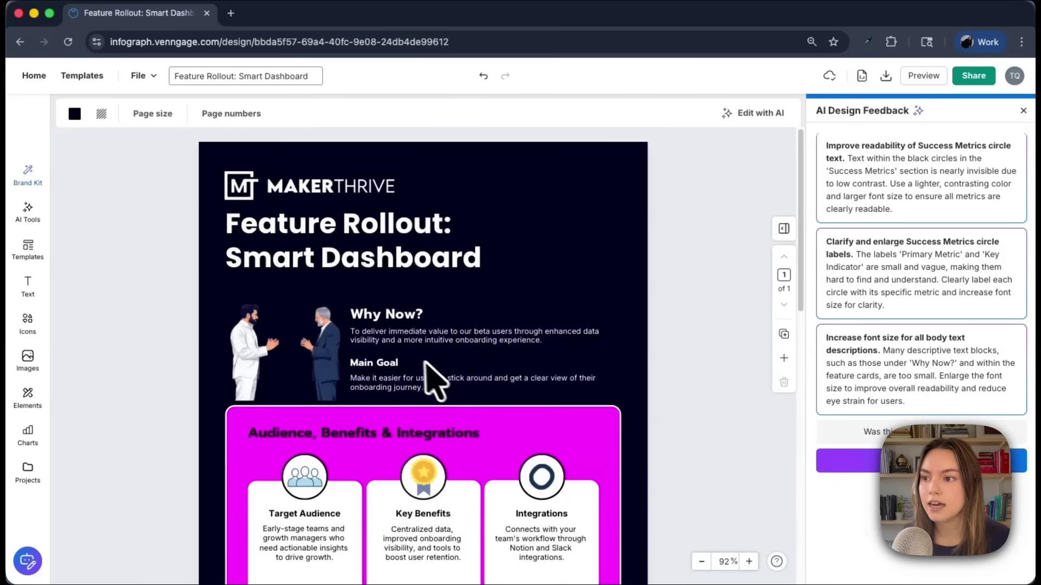
scroll(457, 331, "down", 2)
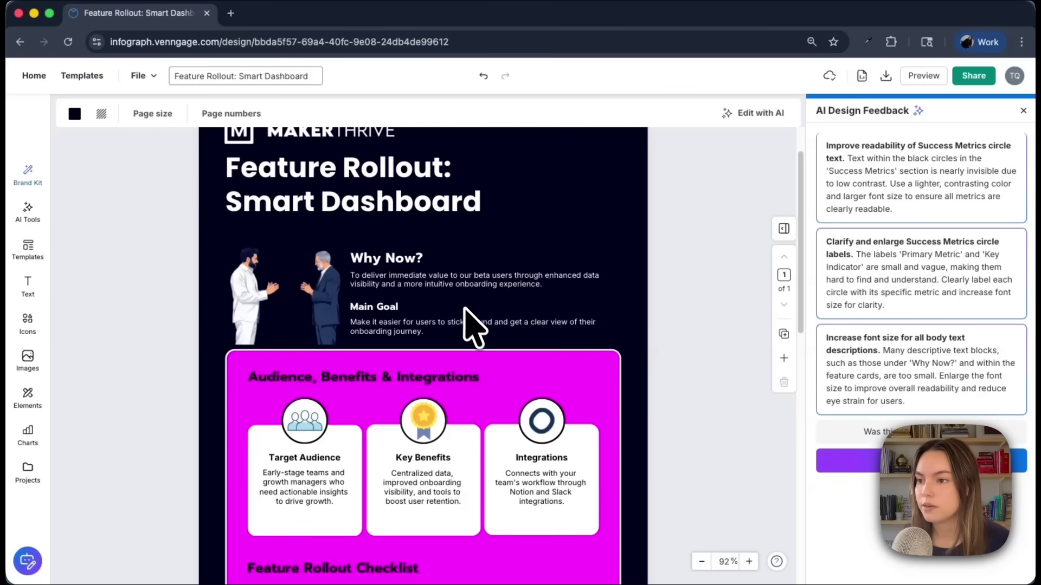
Set the Why Now and Main Goal body text to font size 16.
left_click(450, 282)
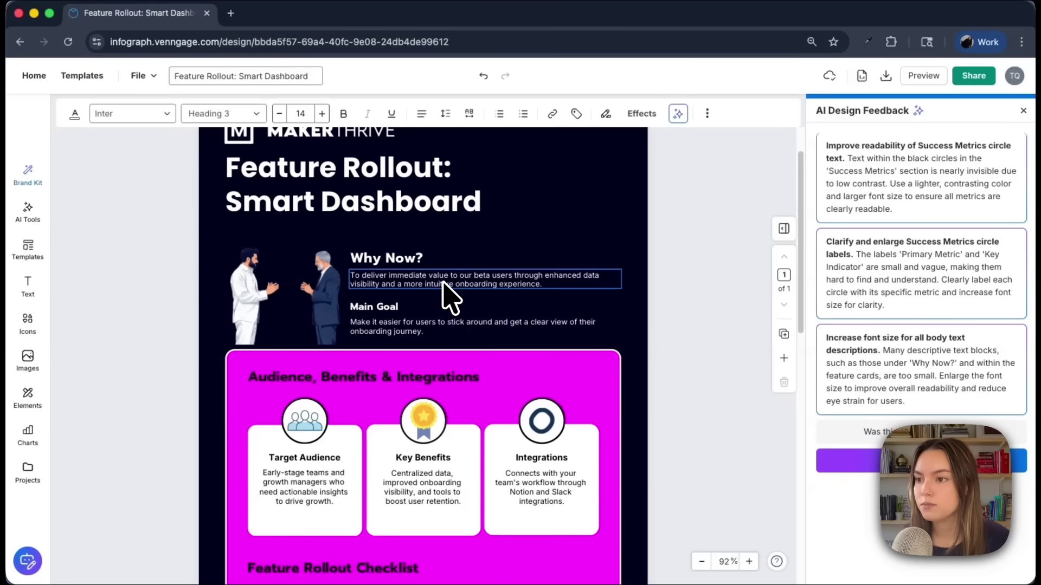
left_click(408, 333, "shift")
left_click(209, 113)
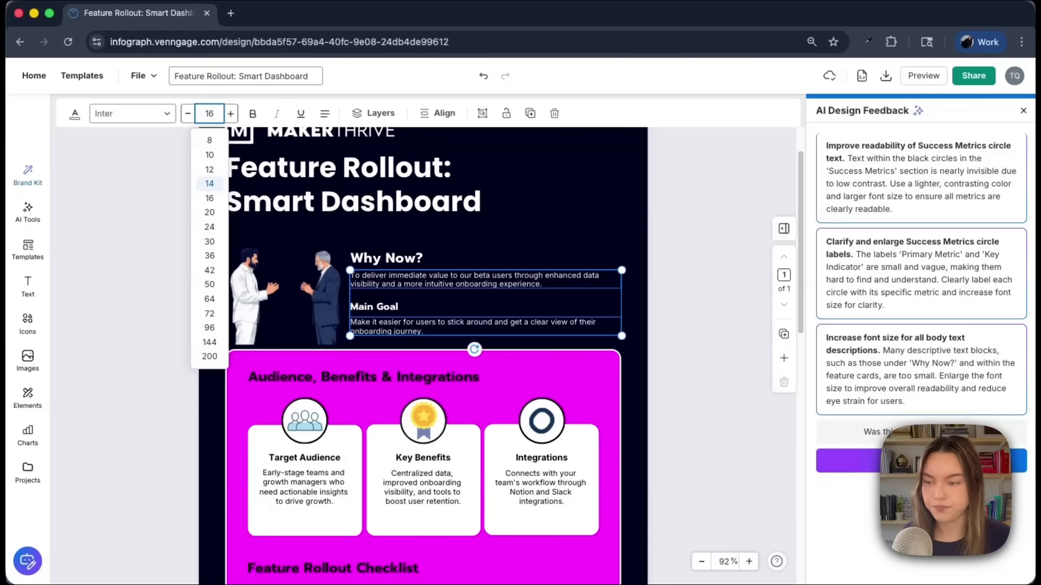
type("16")
key("Return")
Raise the four Feature Rollout Checklist descriptions to font size 16.
scroll(488, 425, "down", 5)
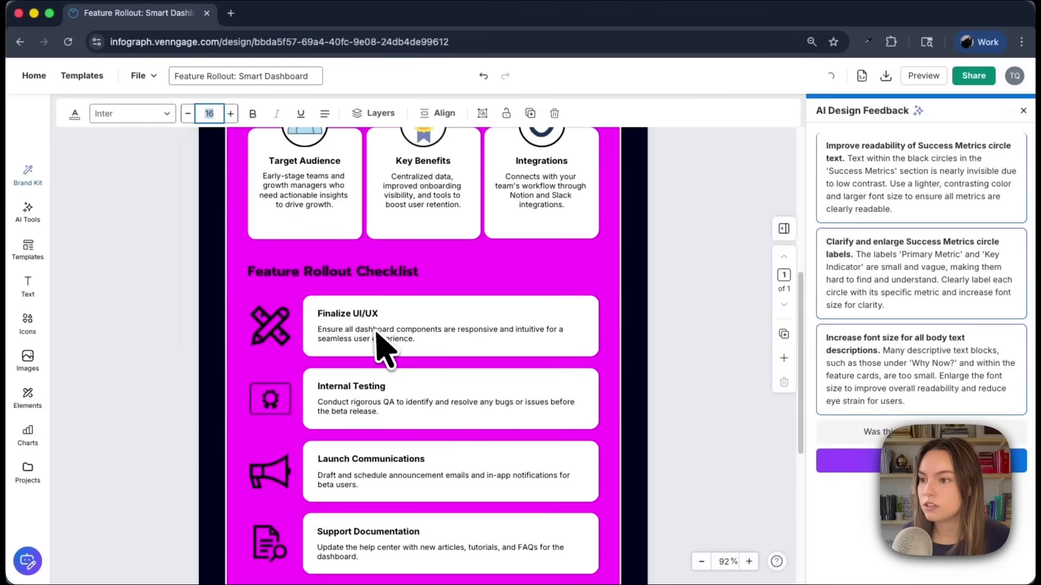
left_click(376, 332)
left_click(365, 406, "shift")
left_click(349, 480, "shift")
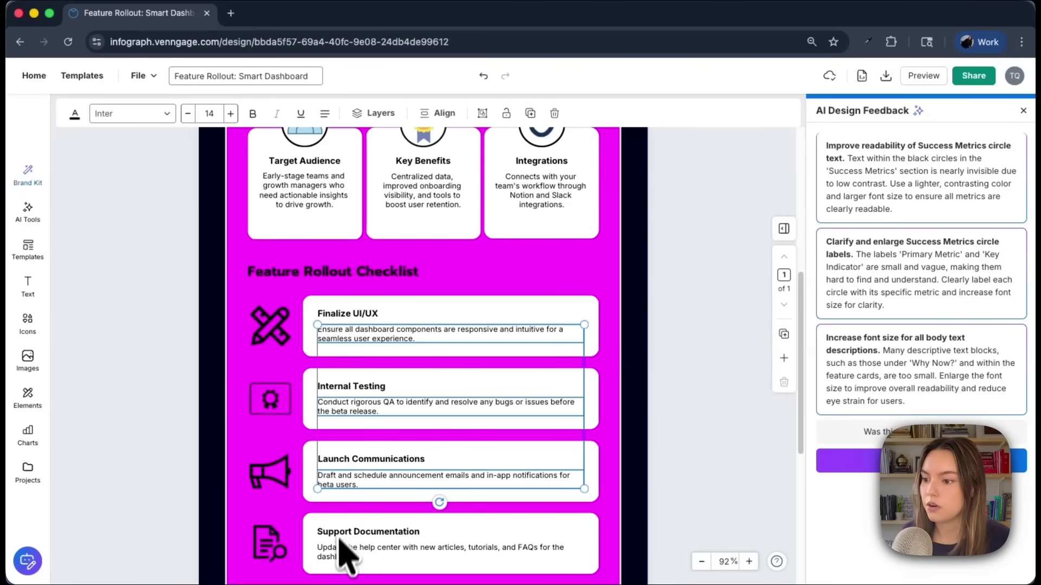
left_click(347, 552, "shift")
left_click(232, 114)
left_click(232, 114)
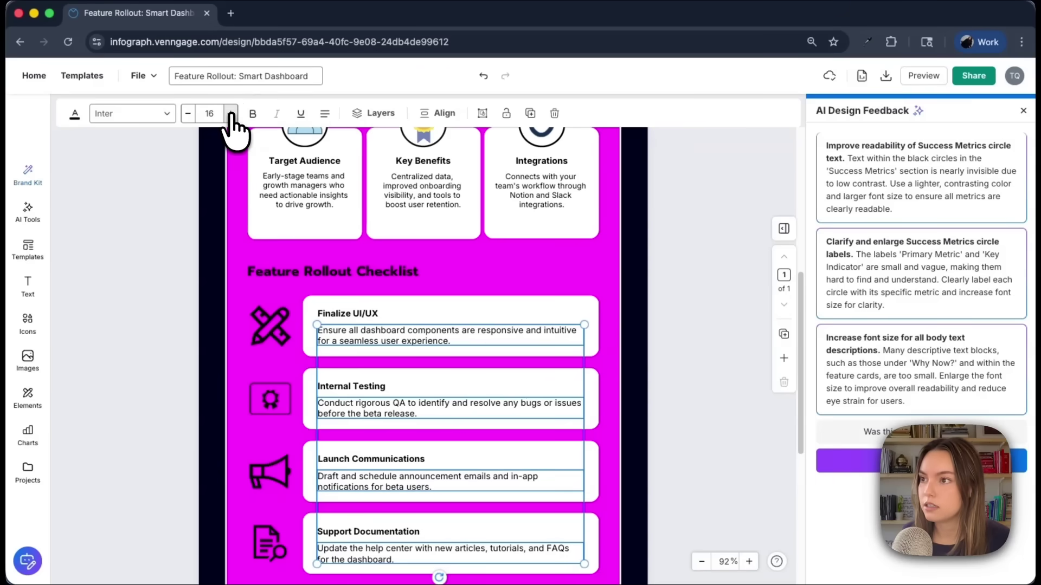
left_click(674, 295)
Raise the Target Audience, Key Benefits and Integrations card descriptions to font size 15.
scroll(434, 274, "up", 1)
scroll(434, 274, "up", 2)
left_click(304, 271)
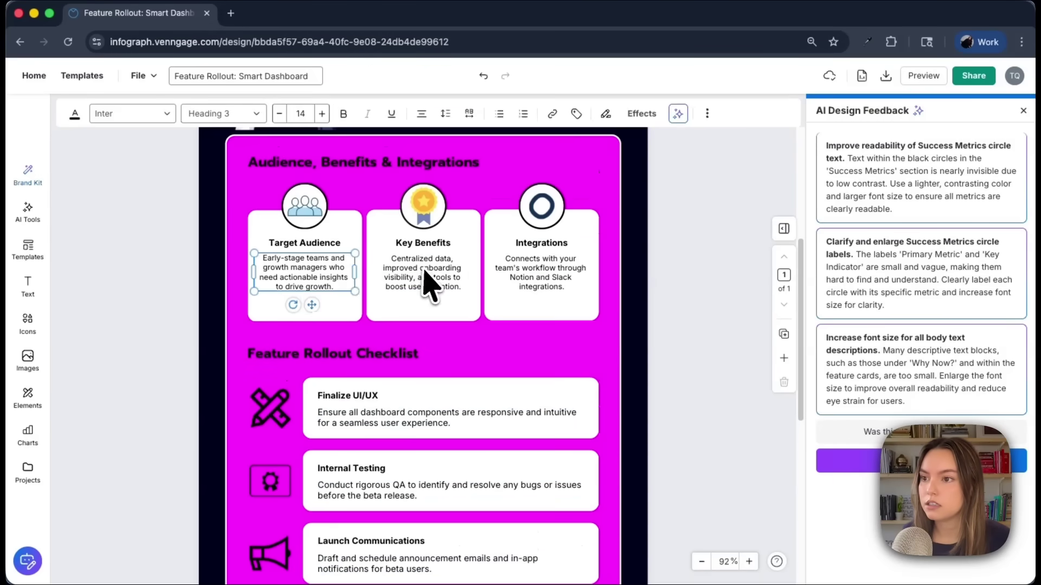
left_click(423, 271, "shift")
left_click(541, 271, "shift")
left_click(232, 114)
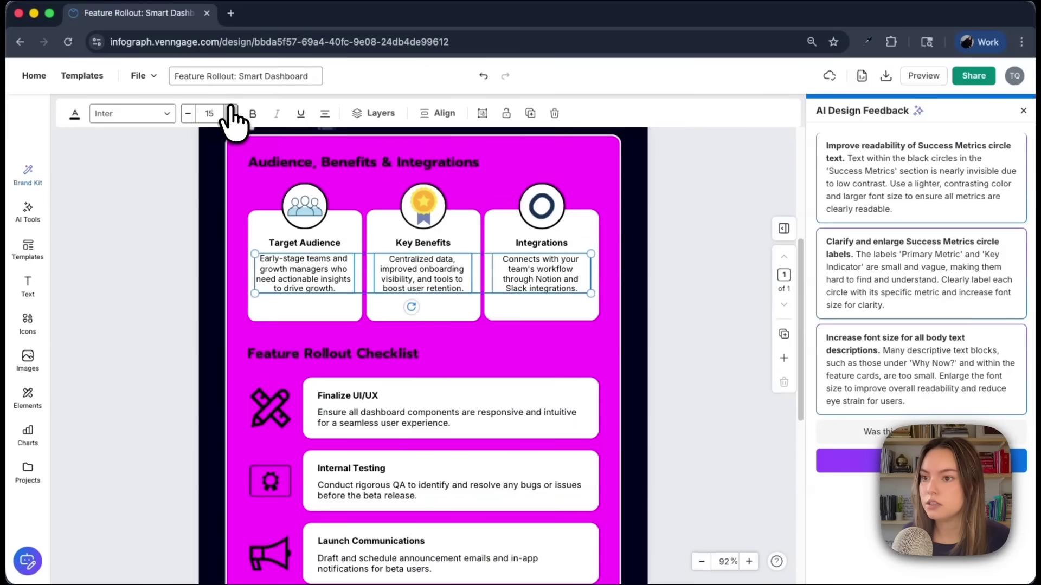
left_click(690, 314)
scroll(690, 314, "down", 5)
scroll(691, 314, "down", 3)
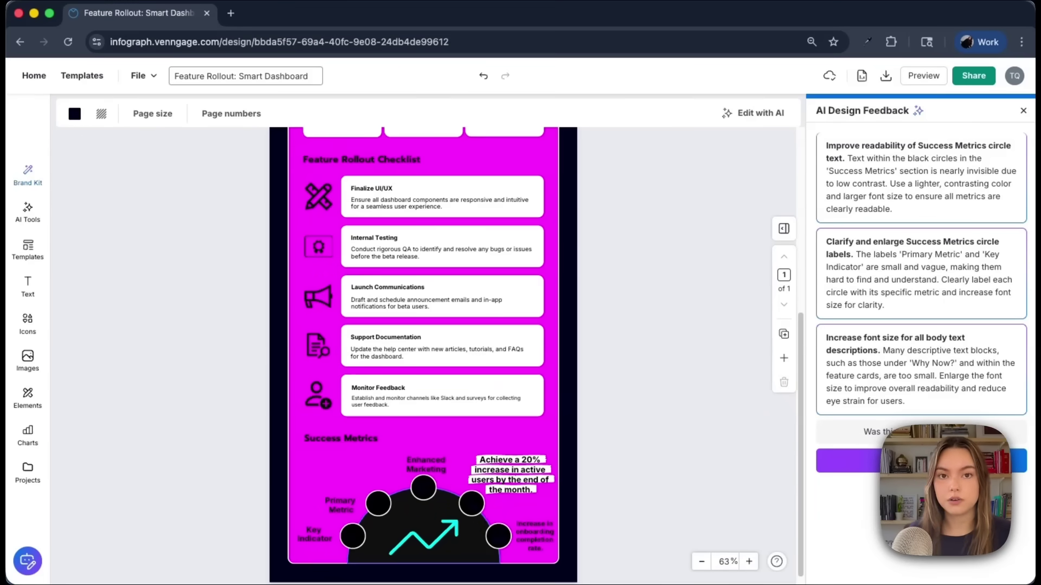
scroll(312, 305, "down", 2)
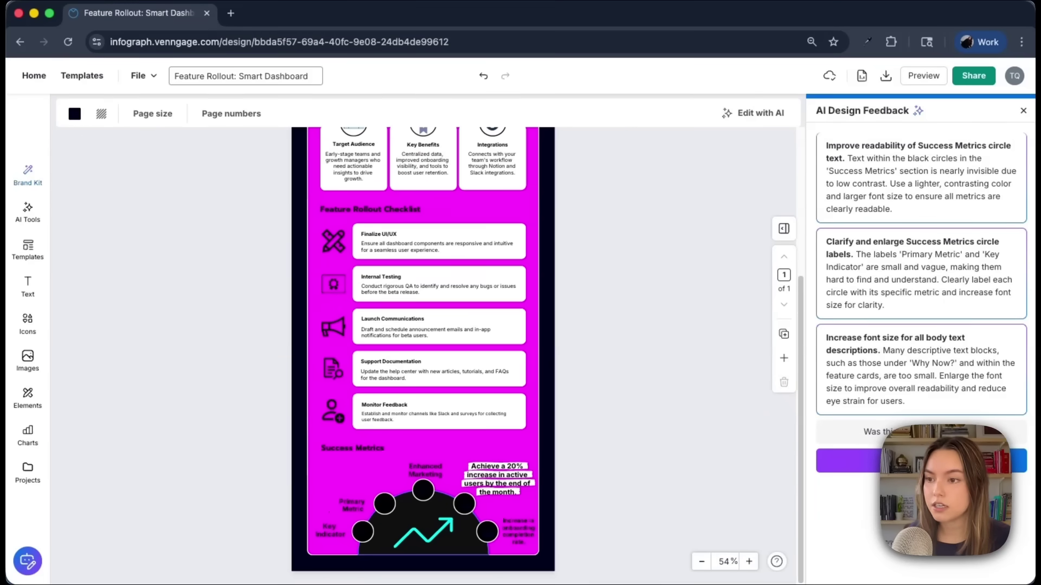
Close the AI Design Feedback panel, zoom into the page, and open the Icons library.
scroll(471, 374, "up", 4)
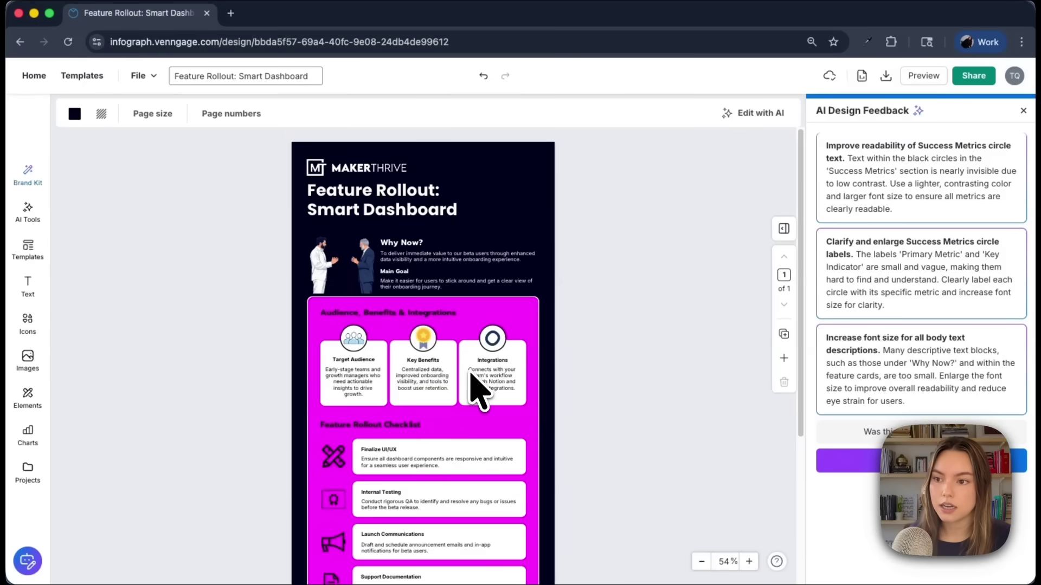
left_click(1023, 111)
scroll(541, 372, "up", 3, "ctrl")
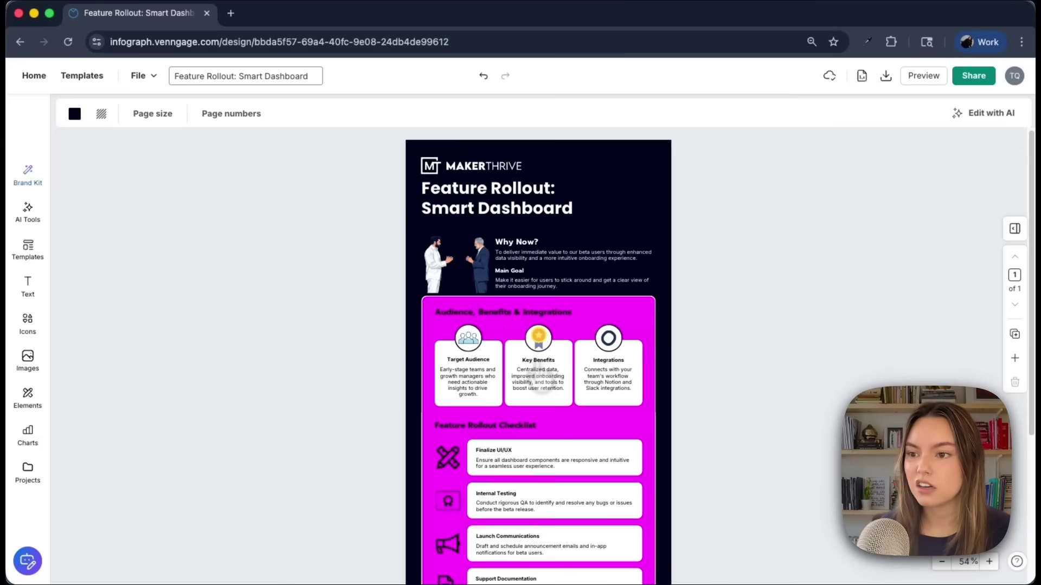
scroll(444, 341, "up", 5, "ctrl")
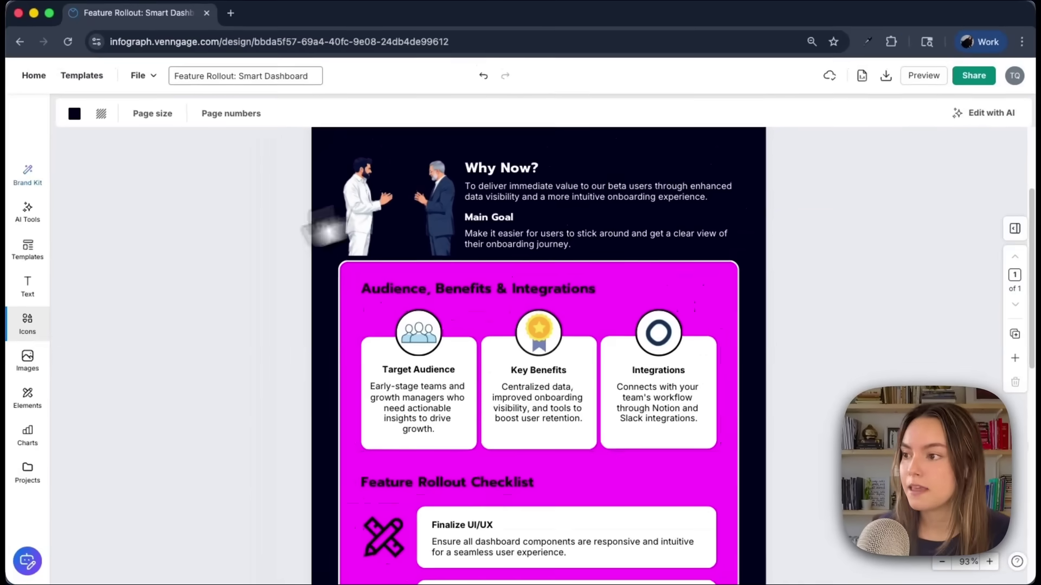
left_click(30, 324)
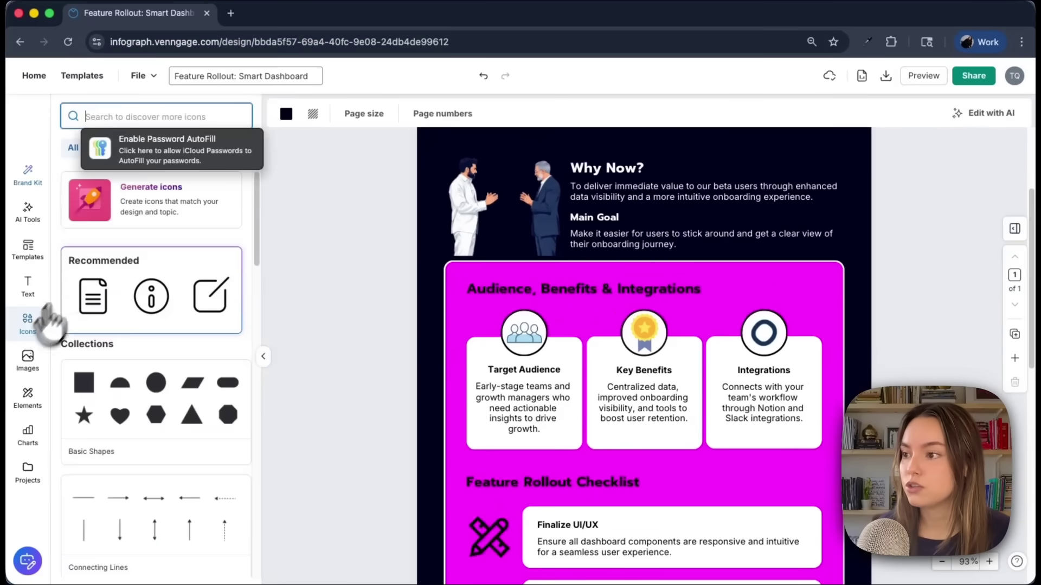
left_click(120, 115)
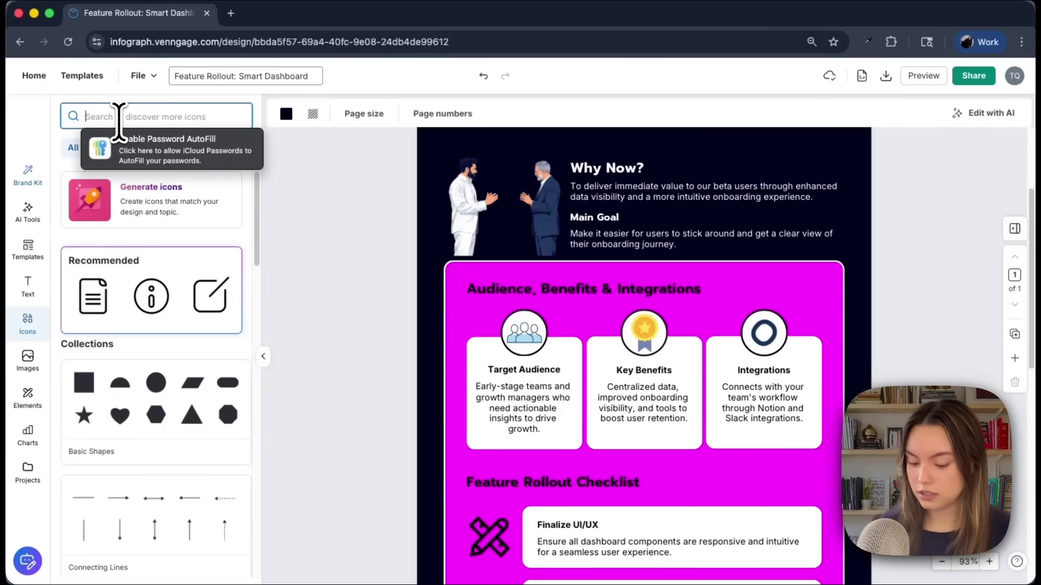
type("slack")
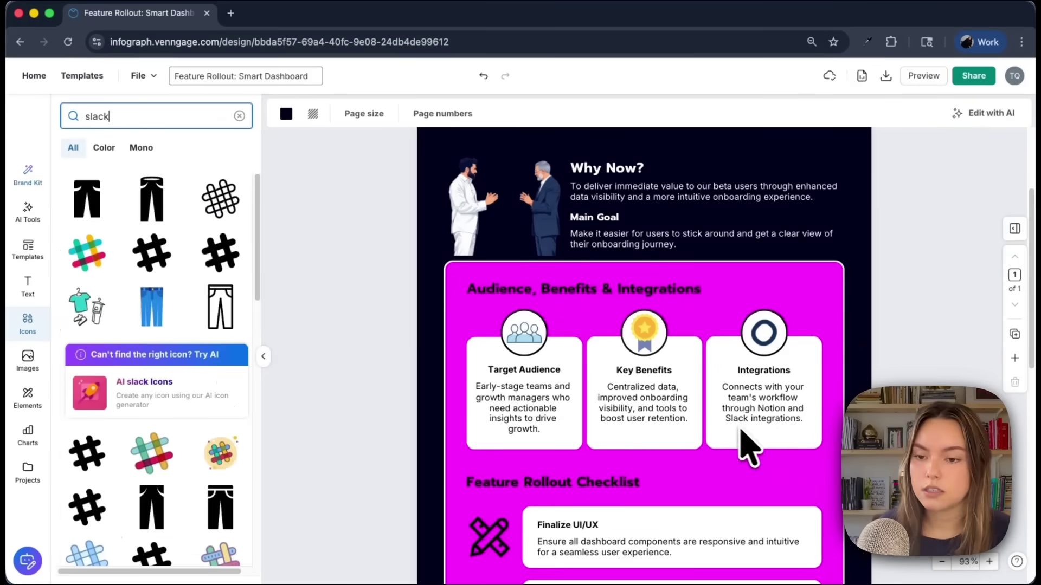
left_click(84, 258)
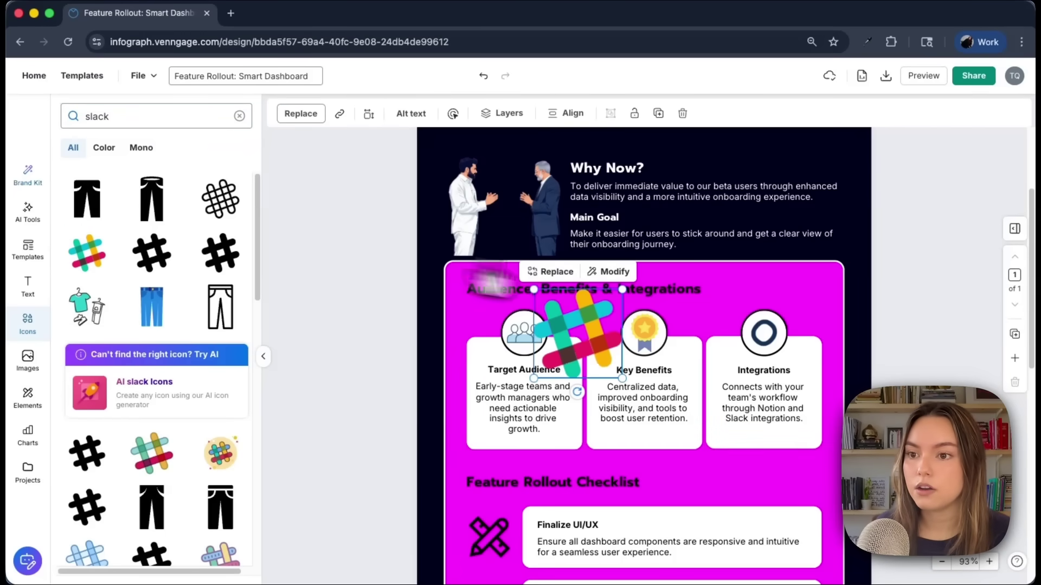
left_click_drag(599, 282, 777, 350)
left_click(861, 352)
left_click(30, 324)
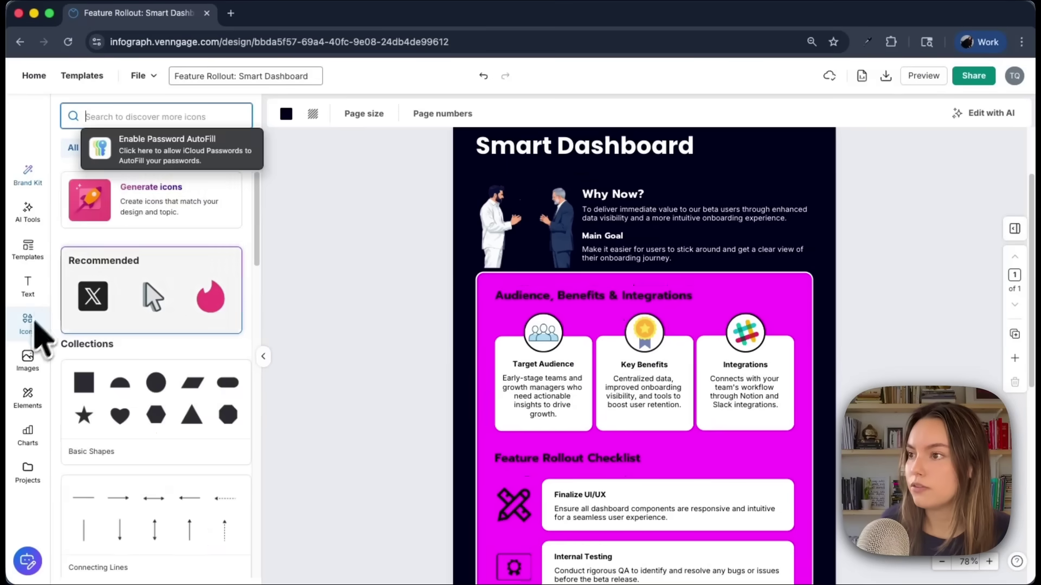
scroll(157, 239, "down", 2)
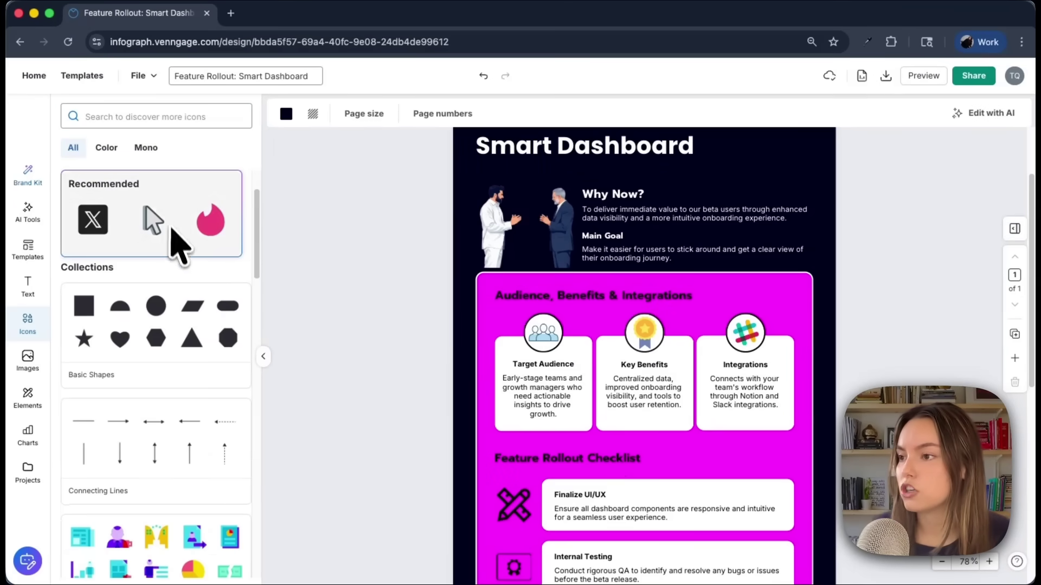
scroll(185, 303, "down", 1)
scroll(181, 315, "down", 2)
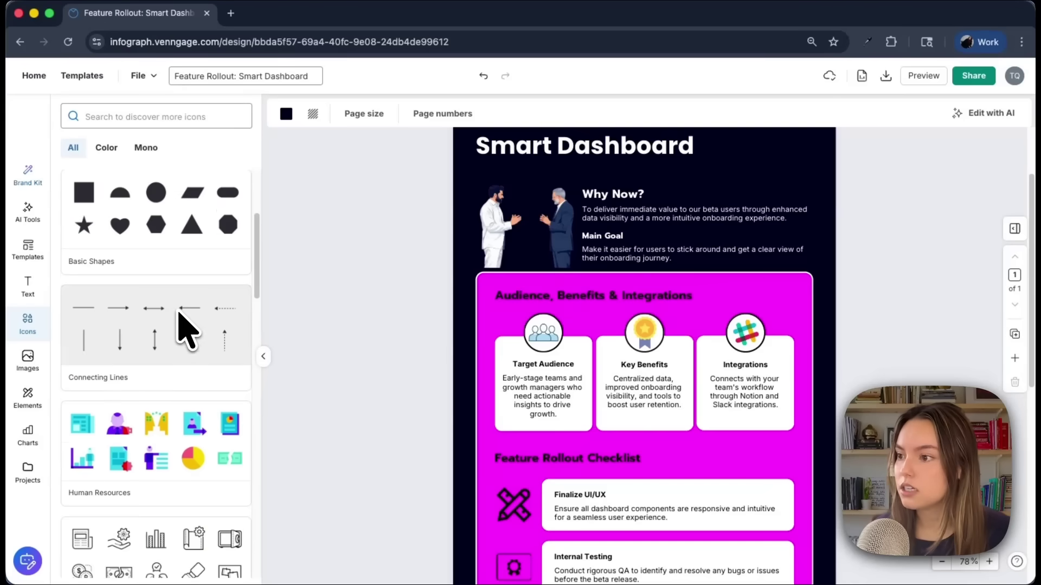
scroll(136, 320, "down", 3)
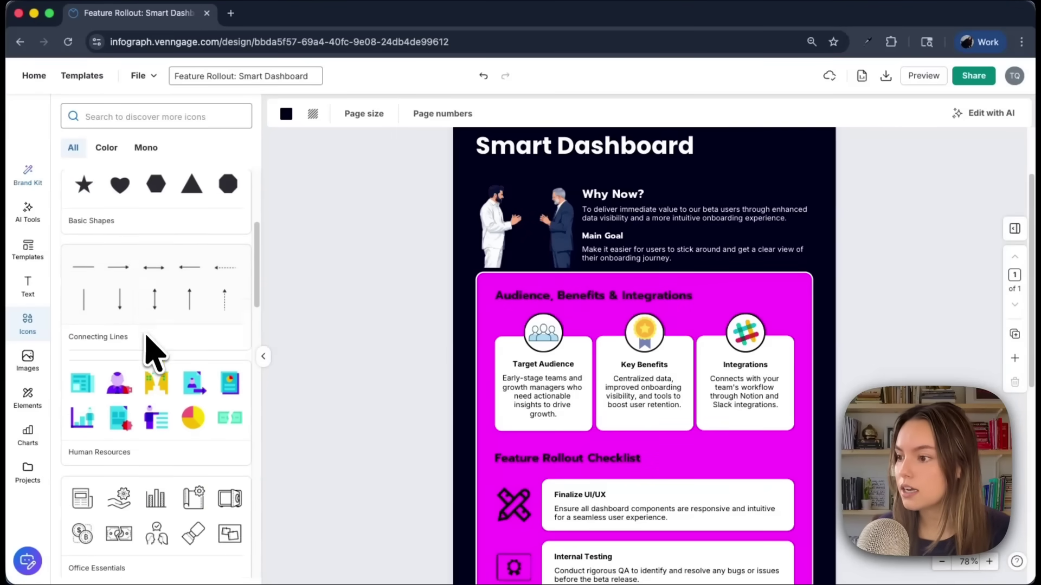
scroll(151, 379, "down", 1)
scroll(156, 402, "down", 15)
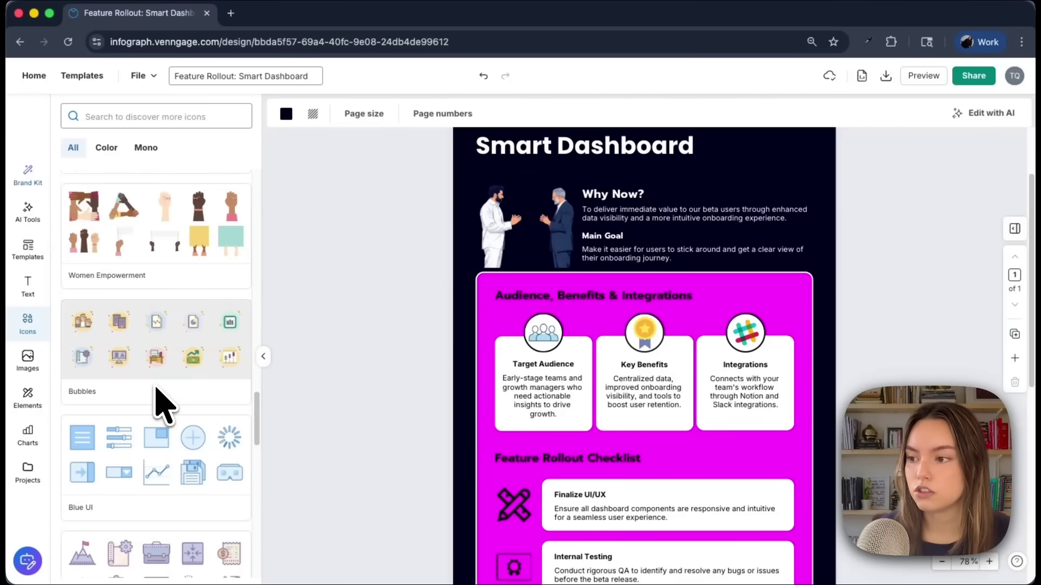
scroll(163, 404, "down", 5)
scroll(162, 404, "down", 3)
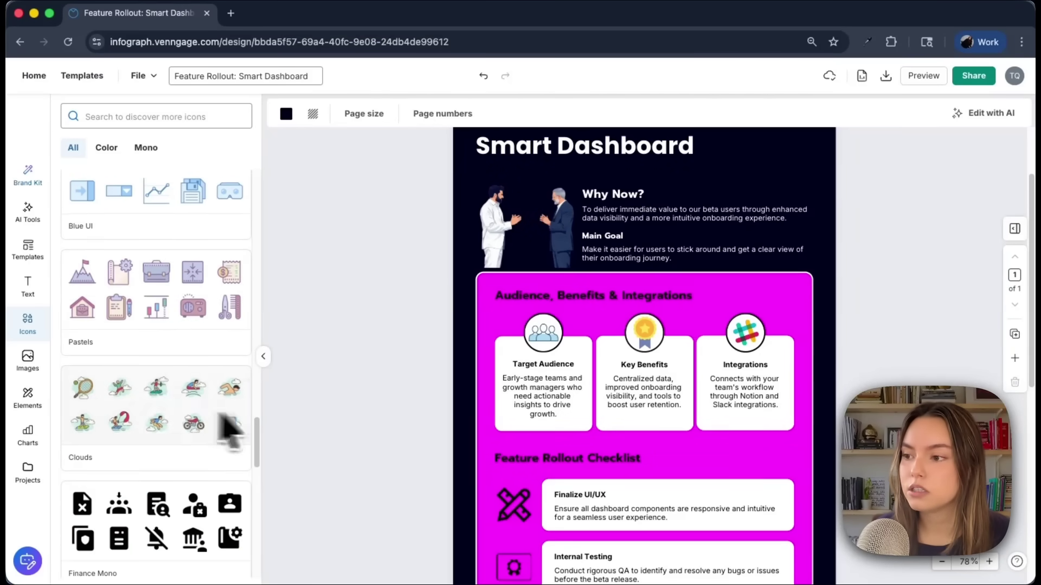
scroll(147, 429, "down", 15)
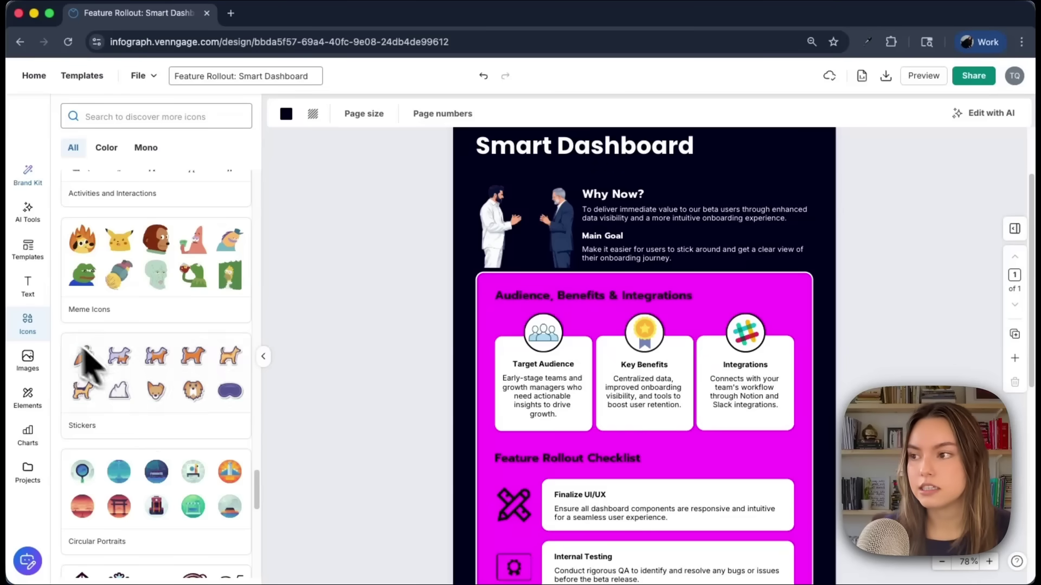
left_click(262, 356)
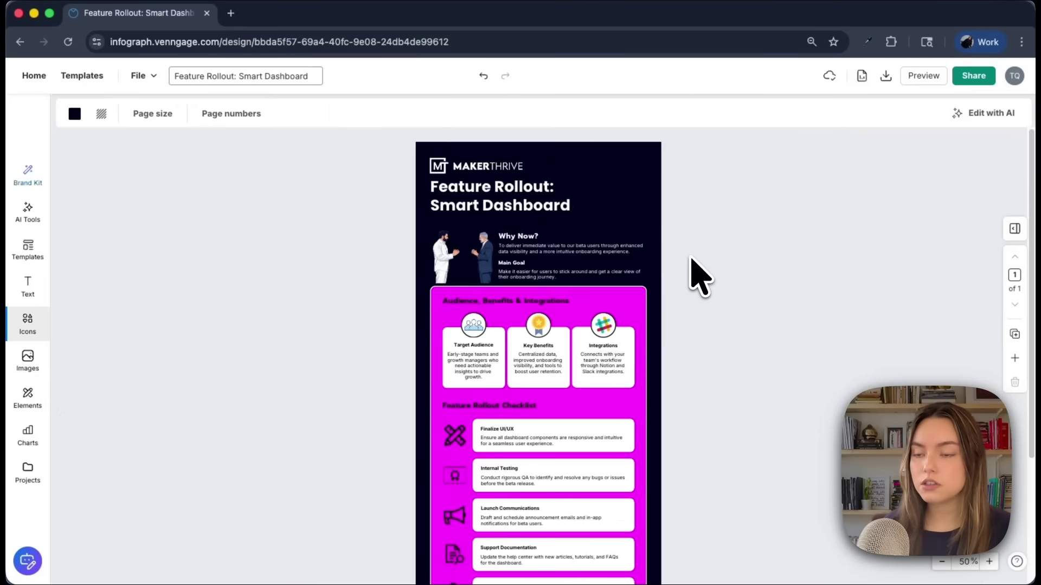
Zoom out and run File > Accessibility > Check accessibility on the design.
scroll(699, 268, "down", 3)
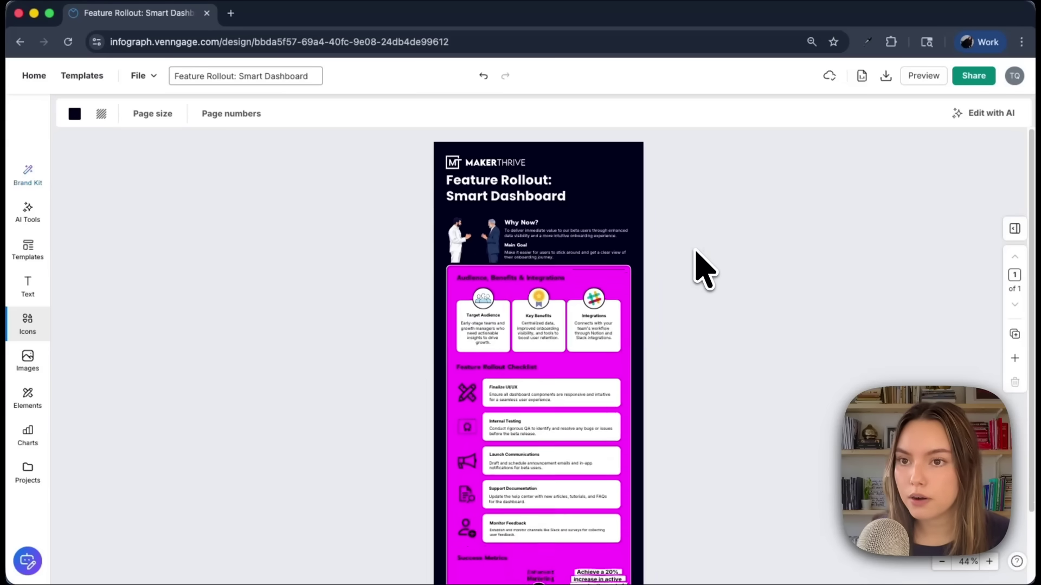
scroll(699, 269, "down", 2)
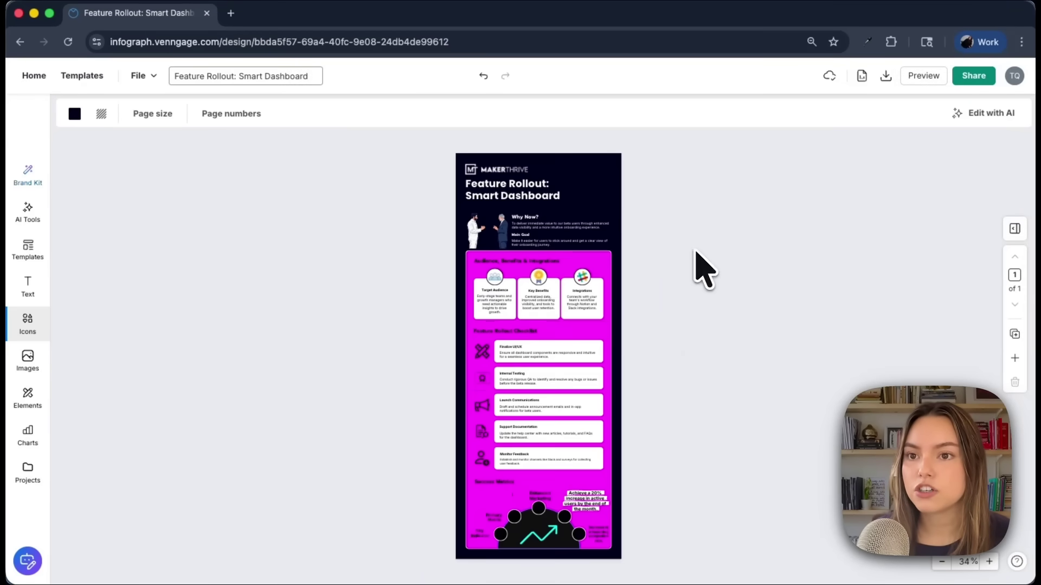
left_click(153, 81)
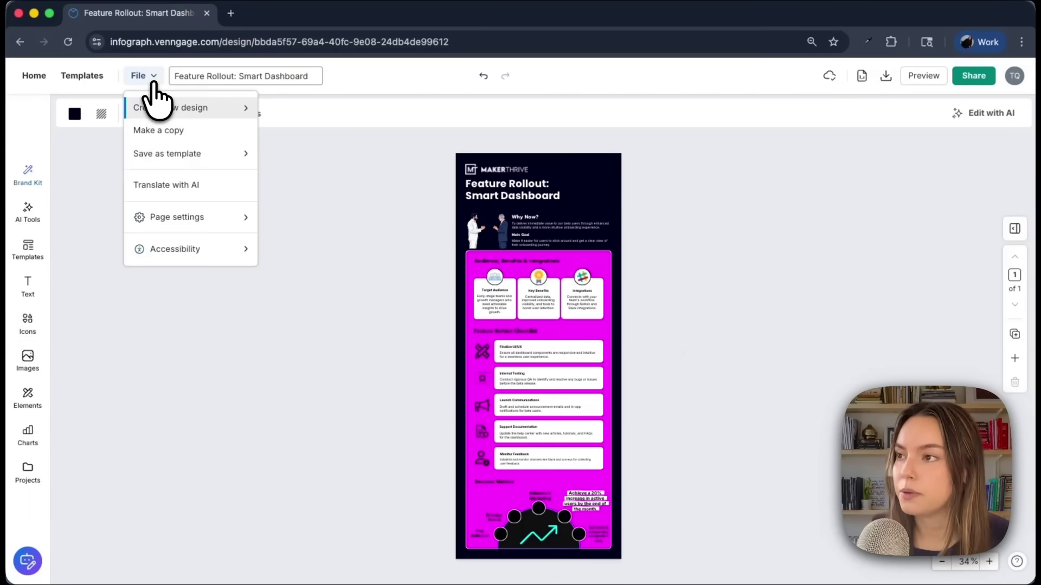
left_click(182, 251)
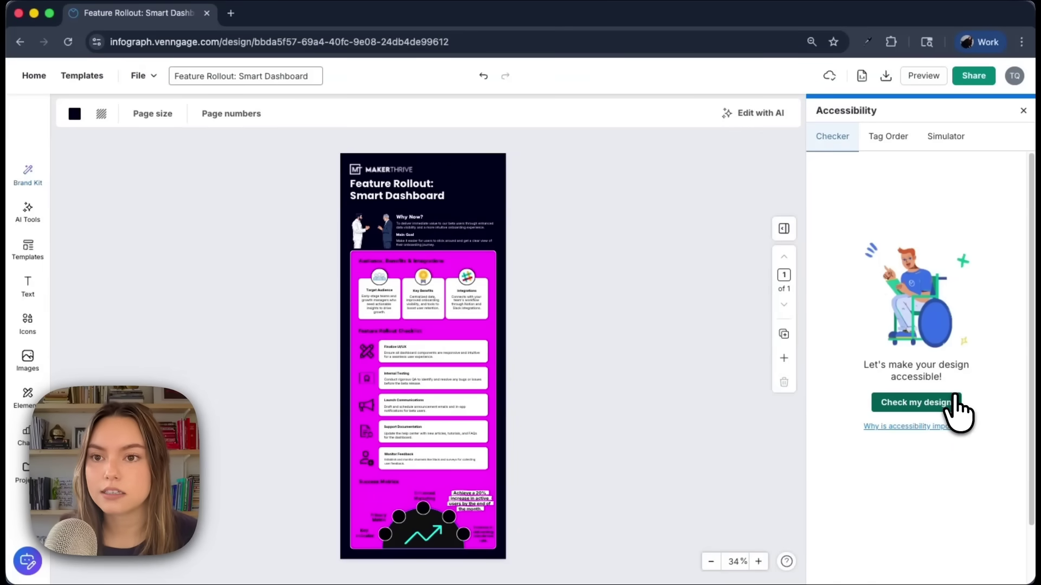
left_click(958, 406)
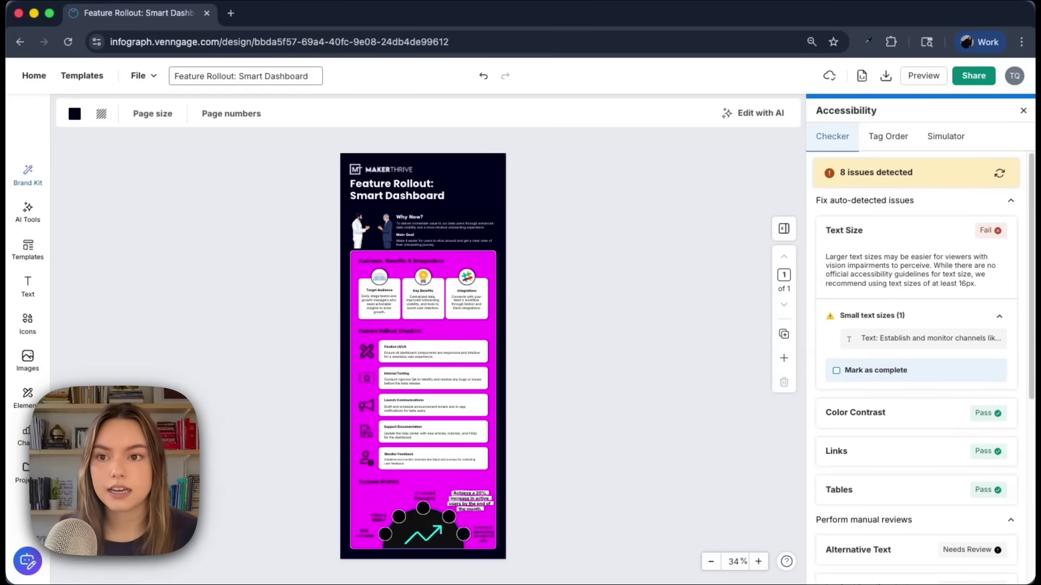
Review the failing Text Size check and jump to the flagged small text.
left_click(970, 231)
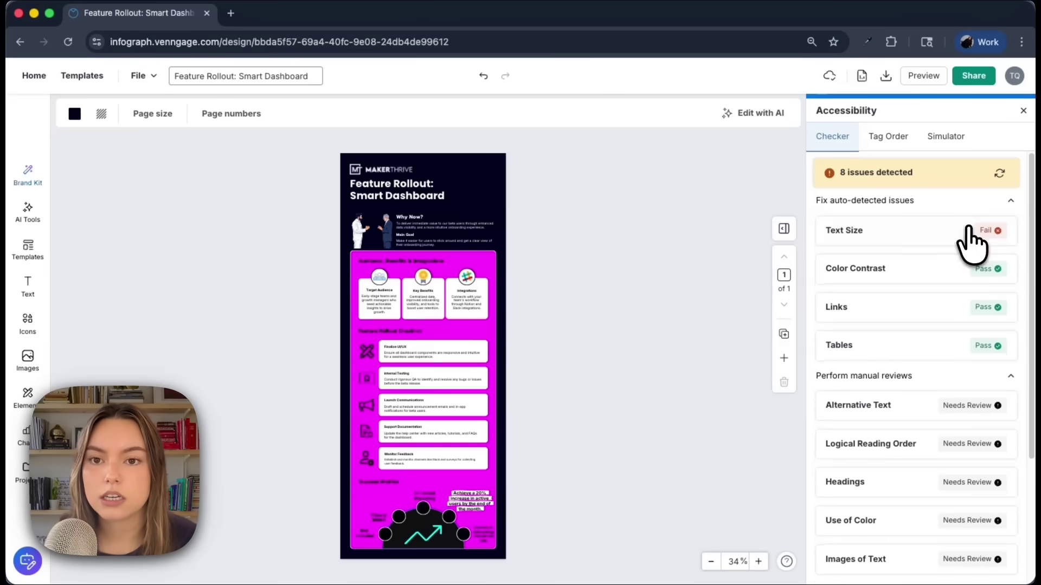
left_click(826, 230)
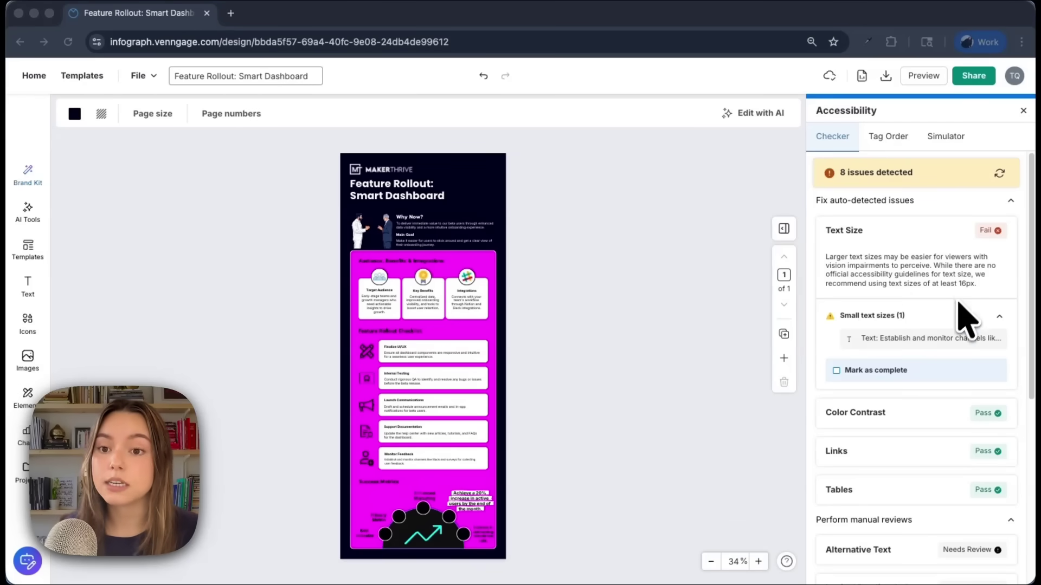
left_click(914, 342)
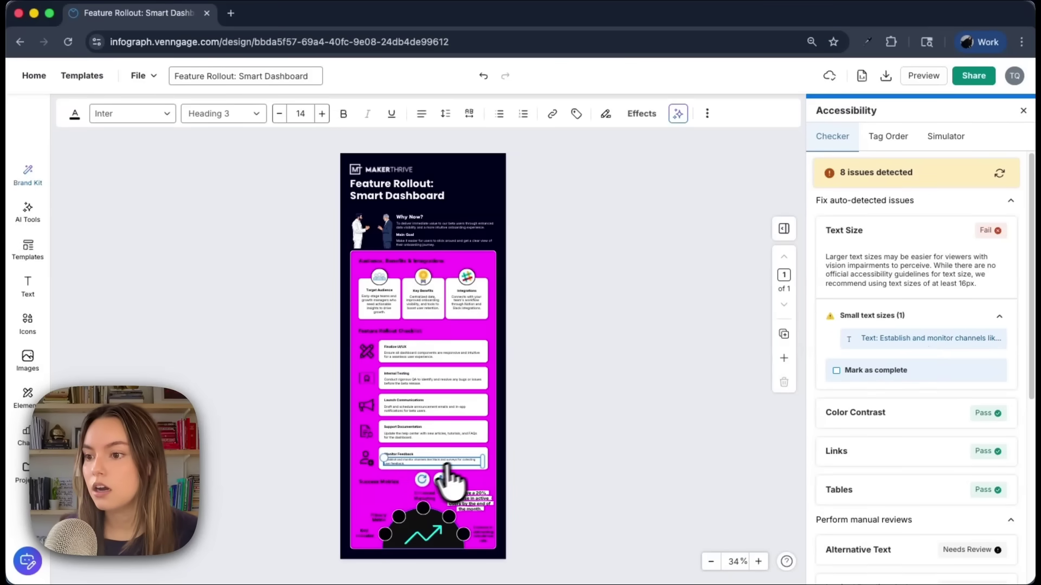
Increase the Monitor Feedback description to font size 16.
scroll(433, 472, "up", 5)
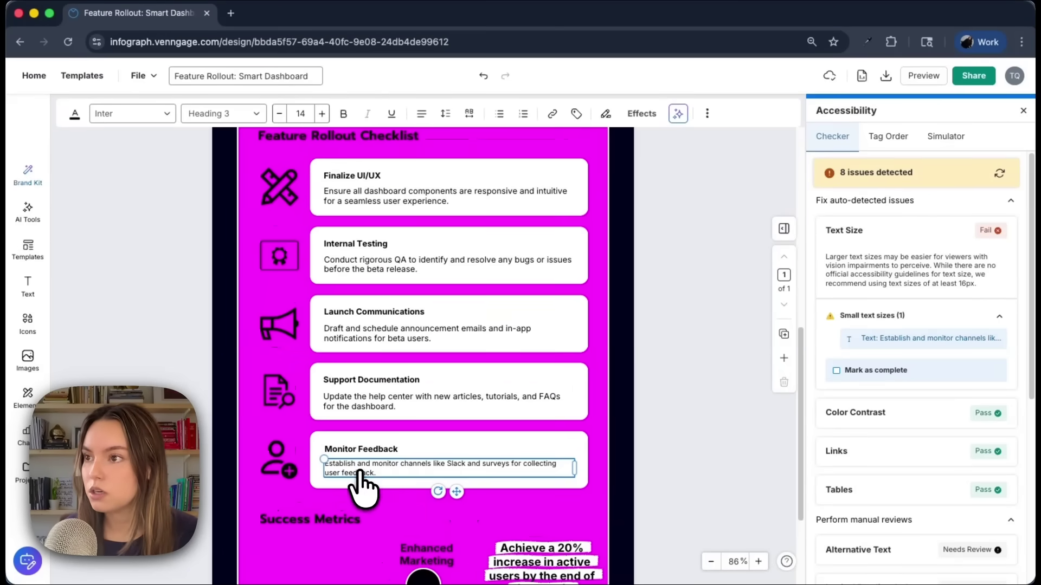
left_click(321, 114)
left_click(321, 114)
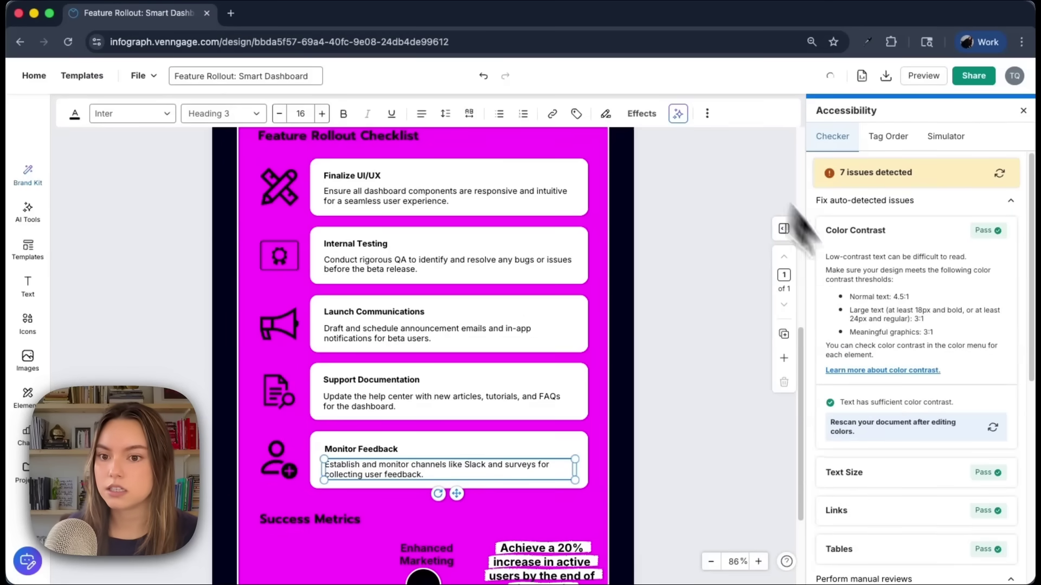
Confirm the Text Size check now passes and close the Accessibility checker.
left_click(889, 472)
left_click(938, 268)
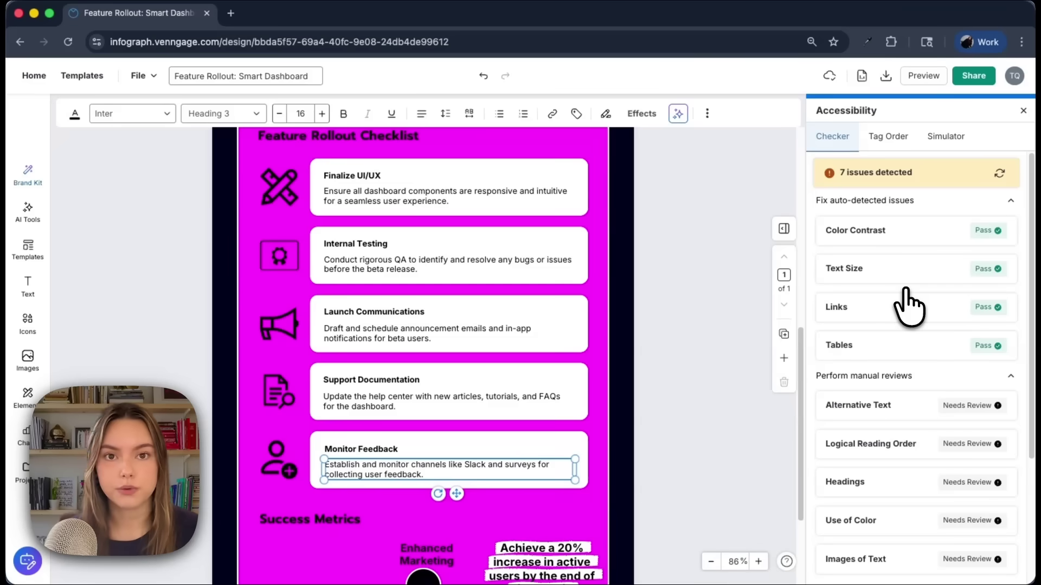
left_click(202, 445)
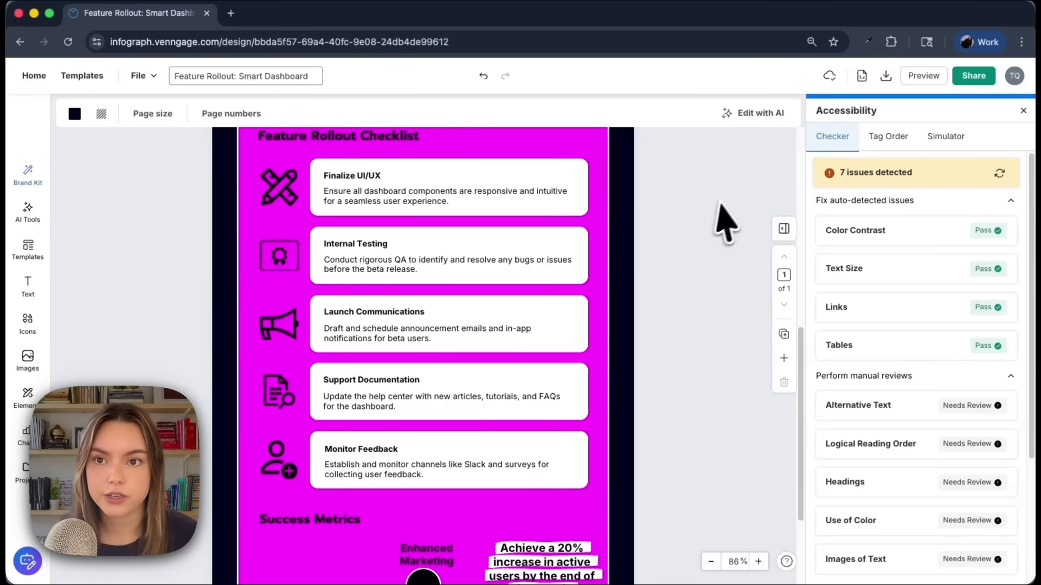
left_click(1023, 111)
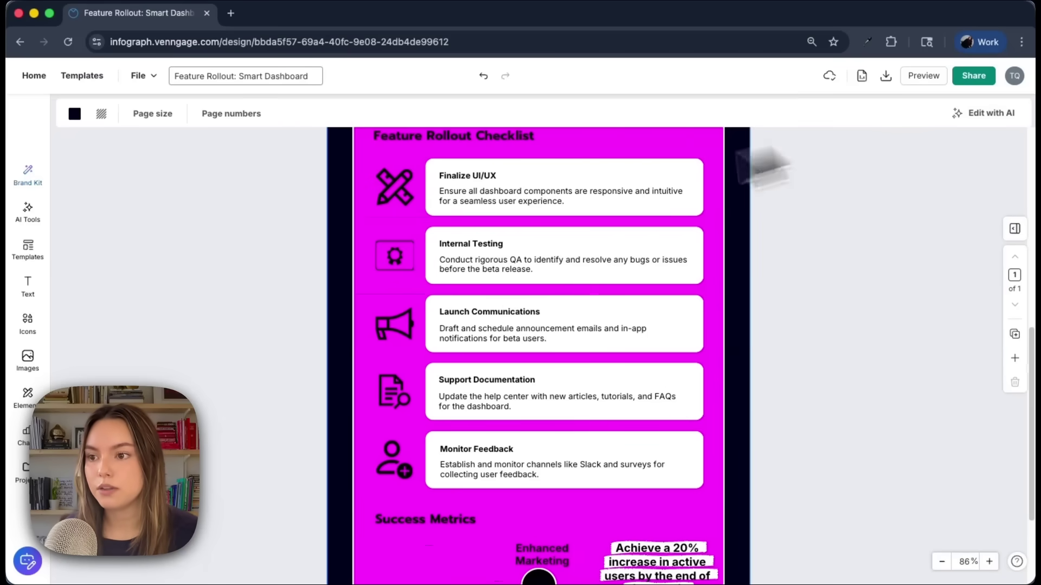
Open the Download dialog from the top bar, which defaults to PDF.
scroll(493, 357, "down", 2)
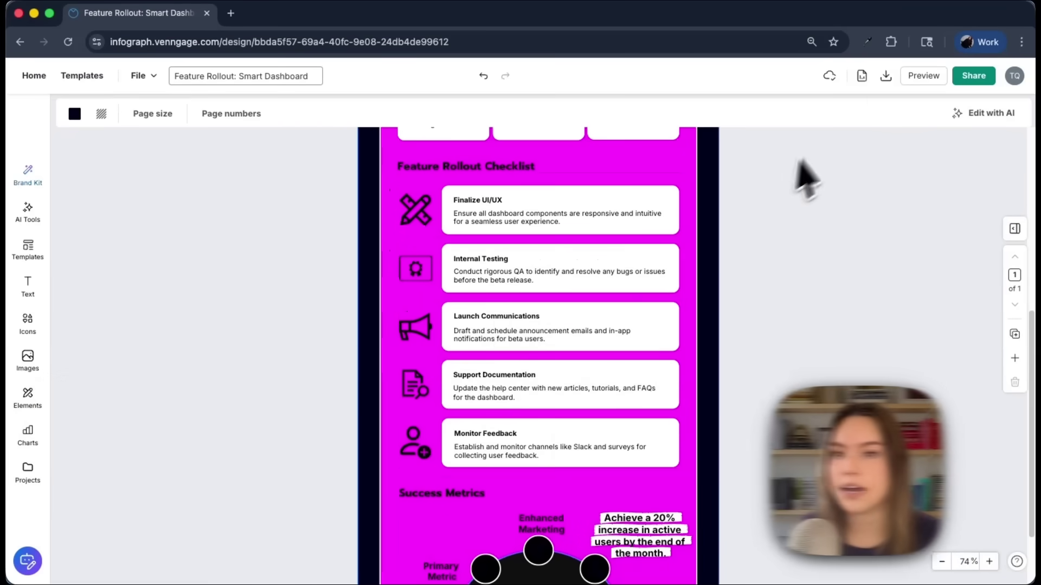
left_click(889, 77)
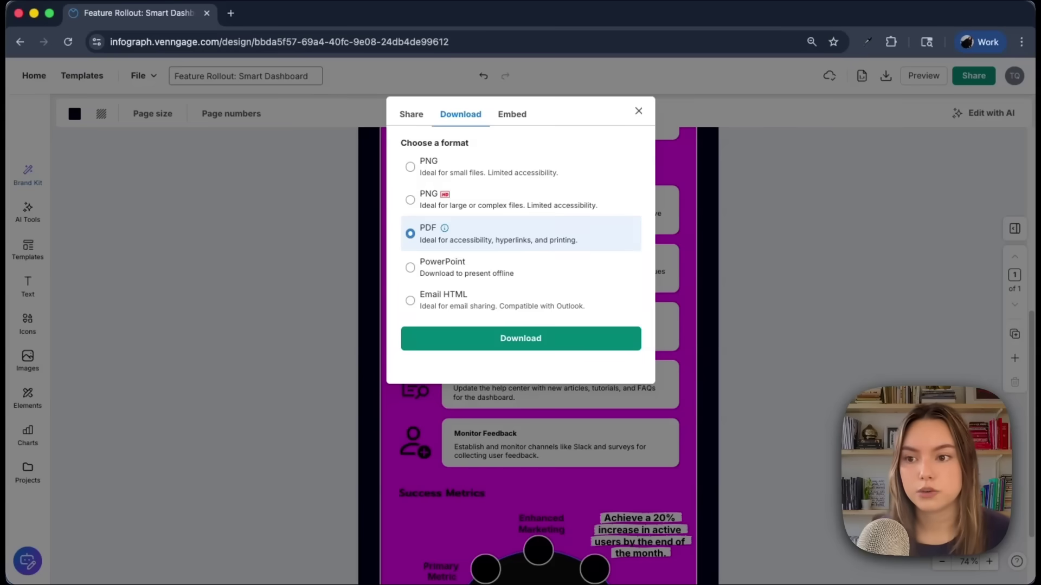
Download the infographic as PNG HD and open the file in a new browser tab.
left_click(478, 198)
left_click(483, 337)
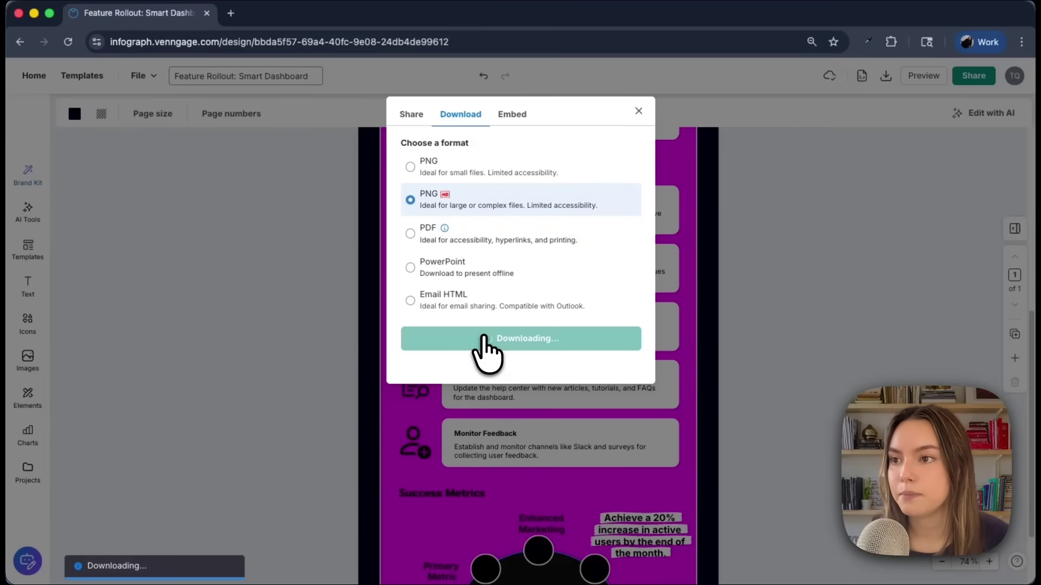
left_click_drag(786, 73, 620, 150)
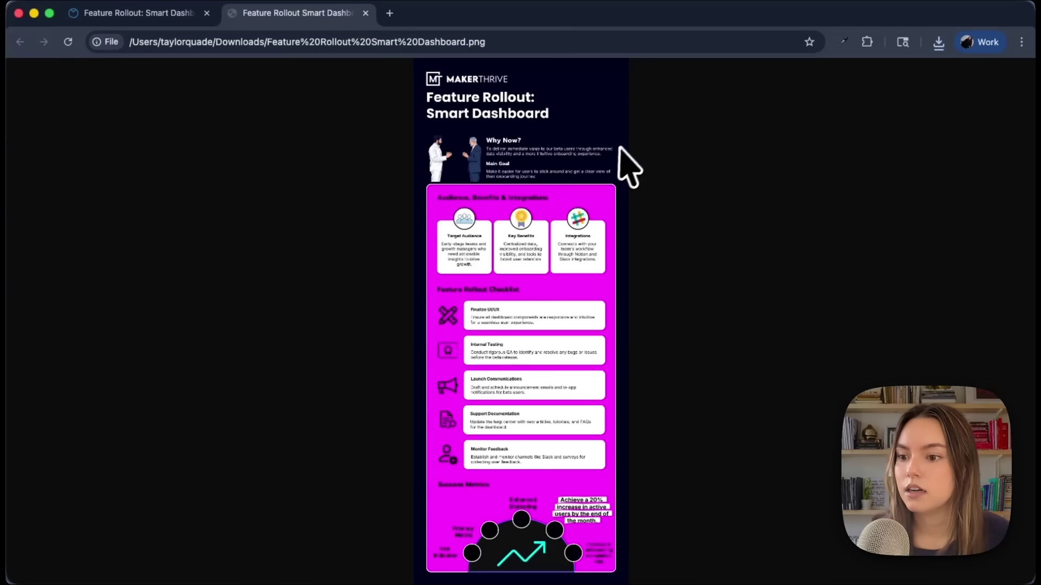